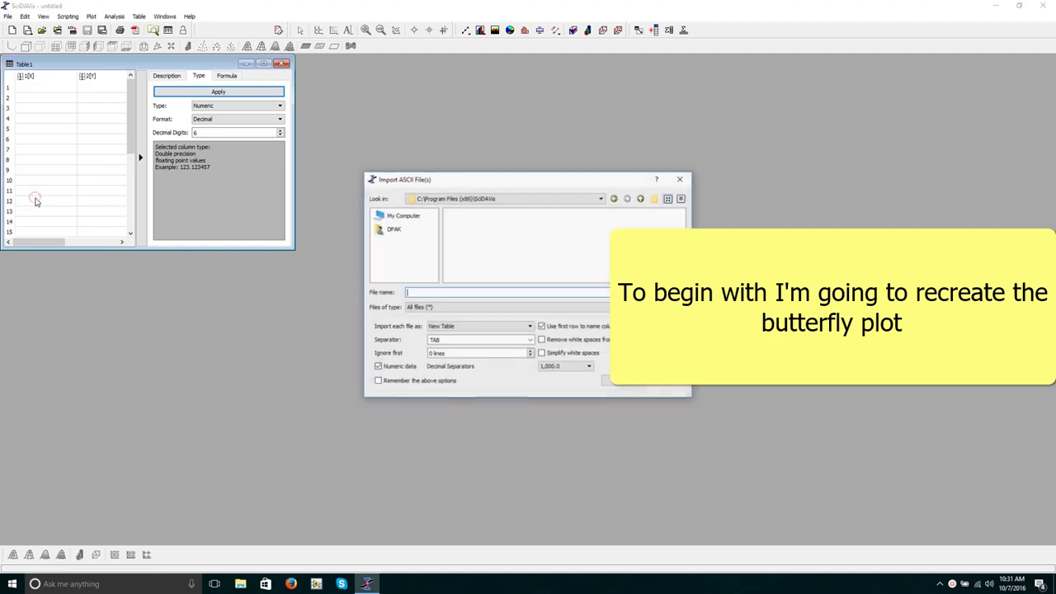
Select beer pos.csv in the beer analysis_files folder on the USB disk (F:) as the file to import
click(402, 217)
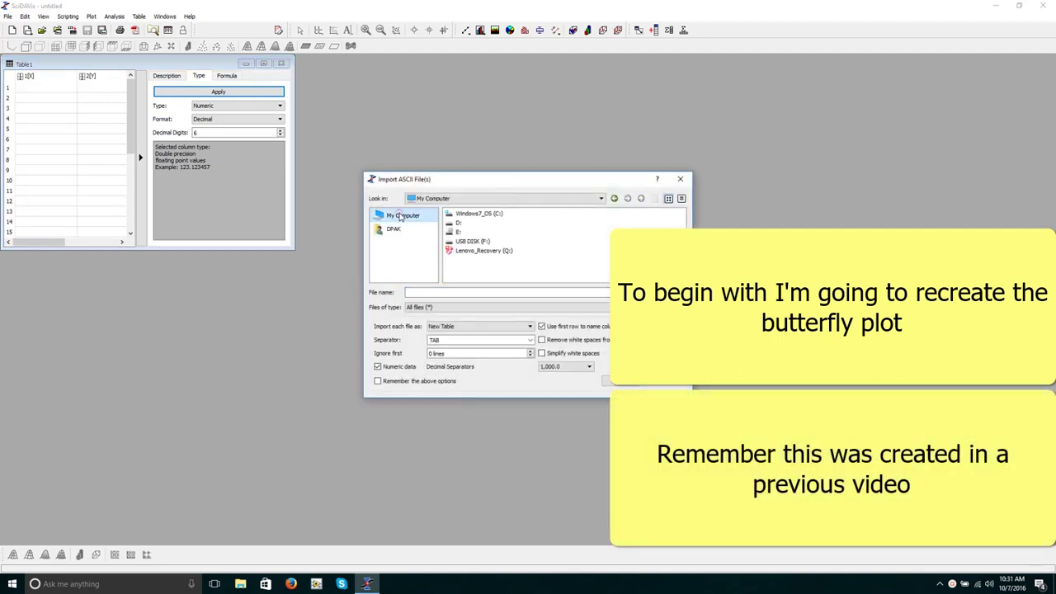
click(465, 242)
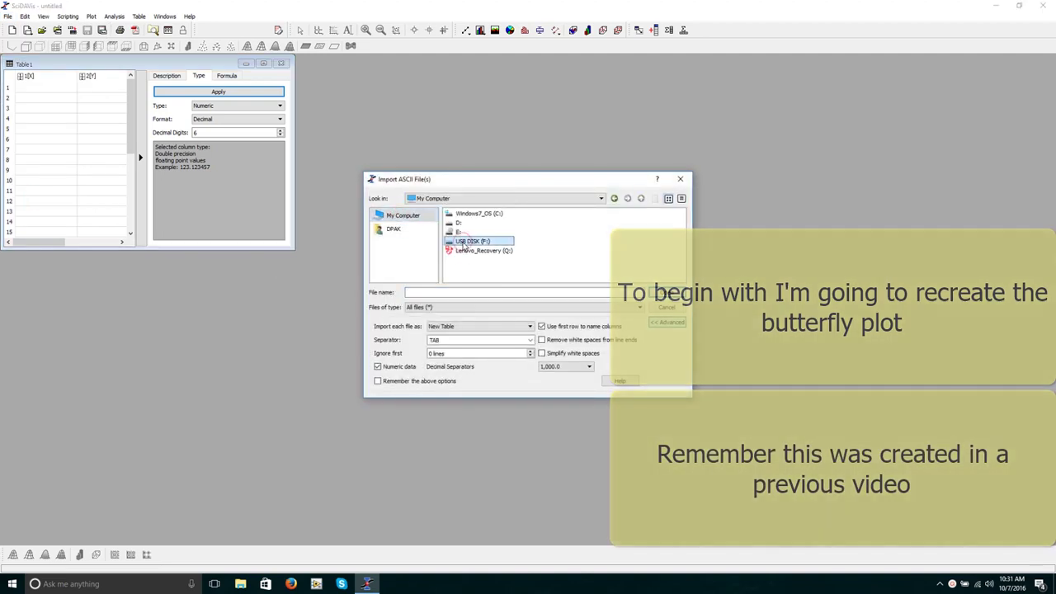
double_click(463, 244)
double_click(464, 214)
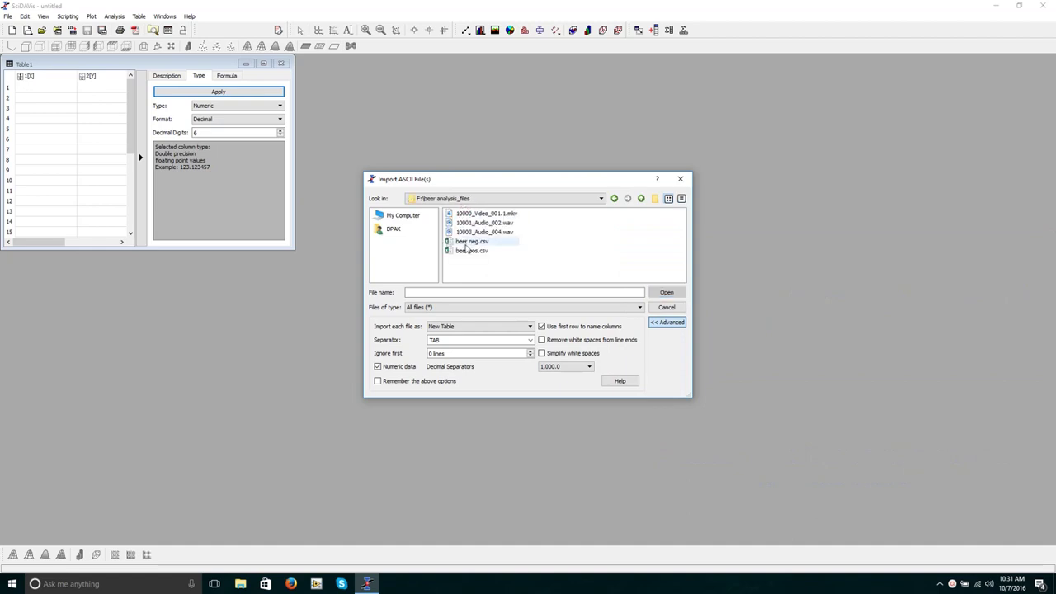
click(469, 251)
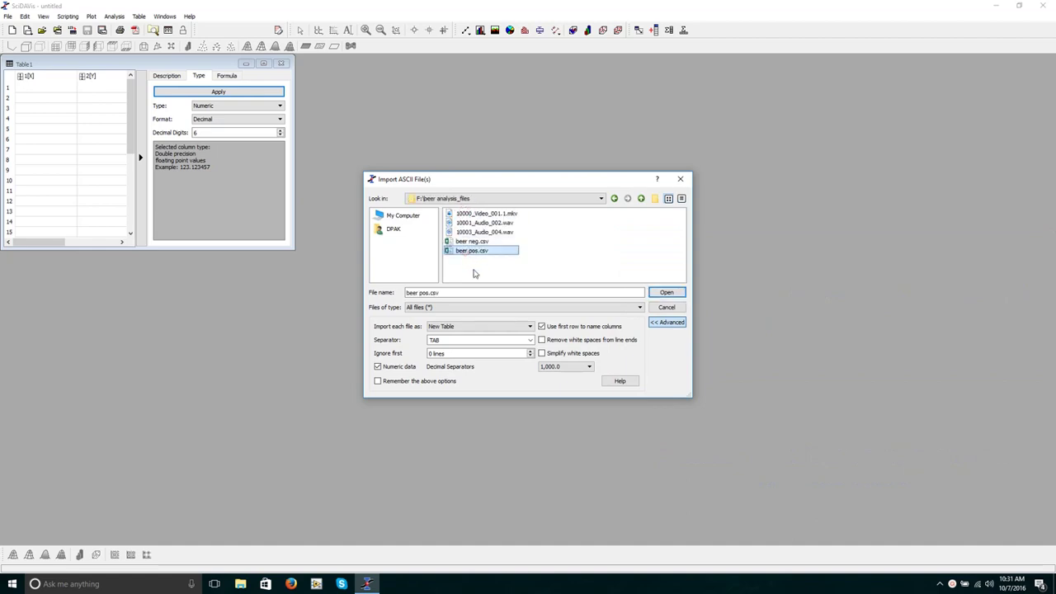
Set the file type to Comma Separated Values and the separator to a comma, and import beer pos.csv as a new table
click(448, 308)
click(455, 336)
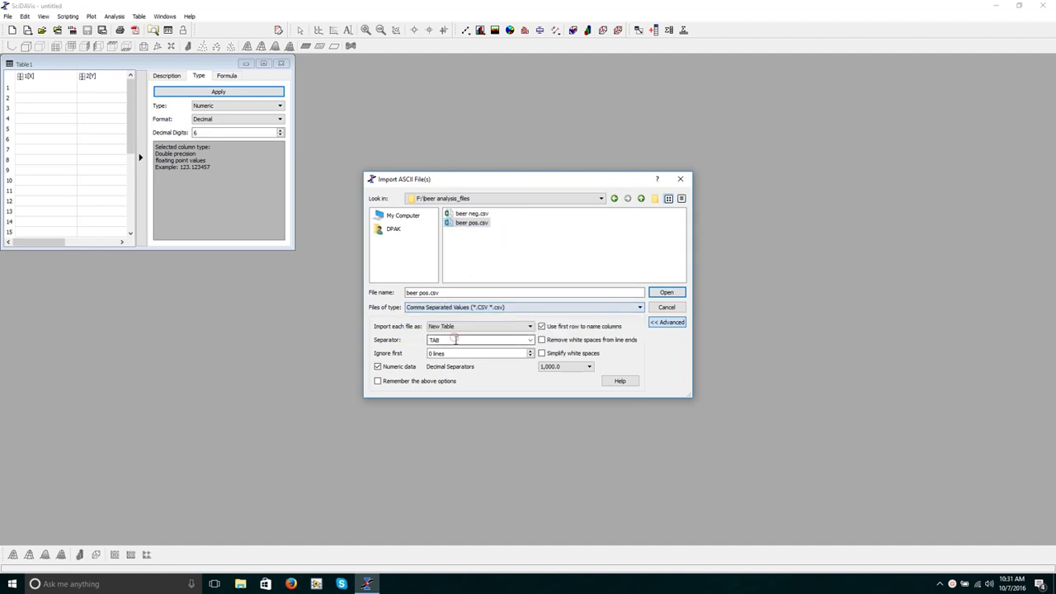
click(530, 342)
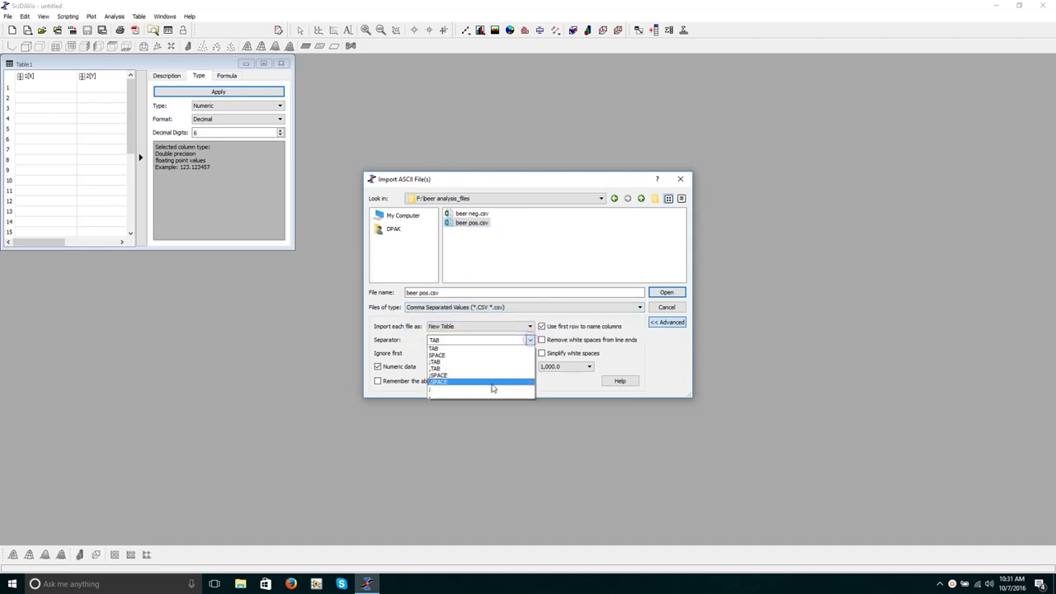
click(486, 397)
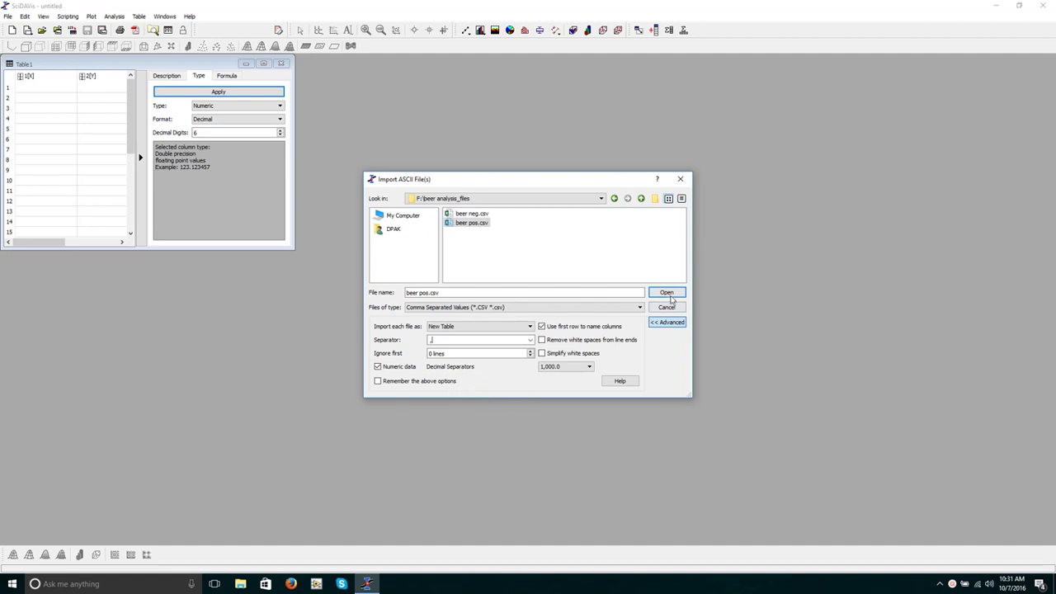
click(668, 293)
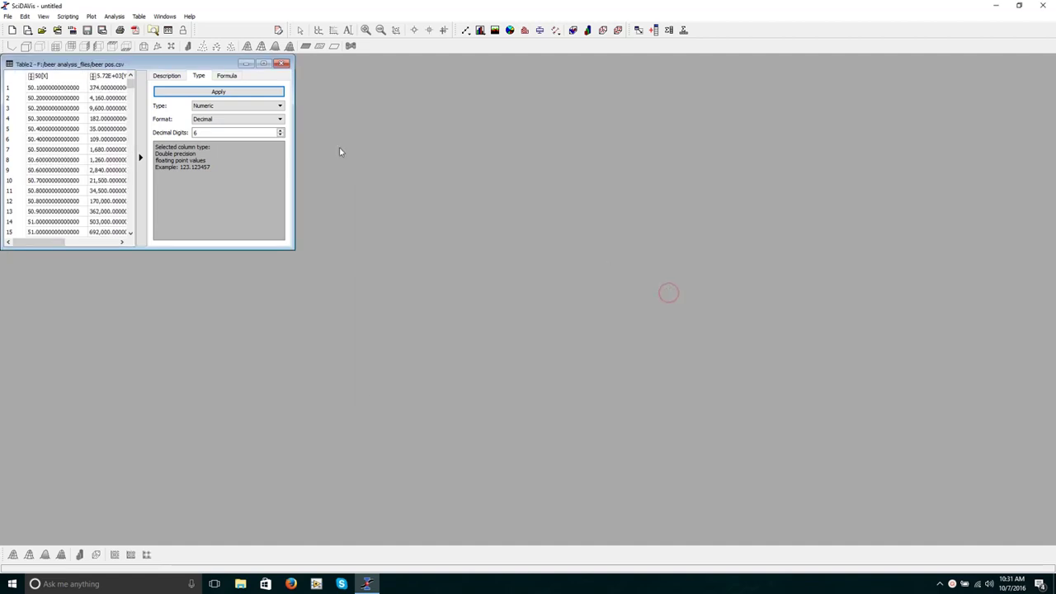
Import beer neg.csv as a new table with a comma as the separator
click(10, 18)
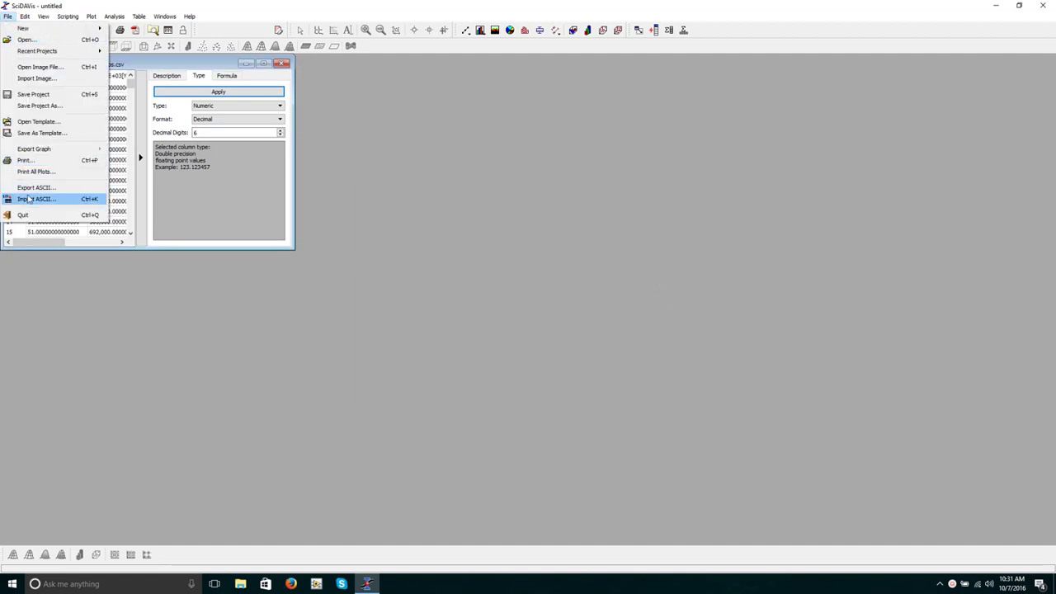
click(33, 199)
click(472, 214)
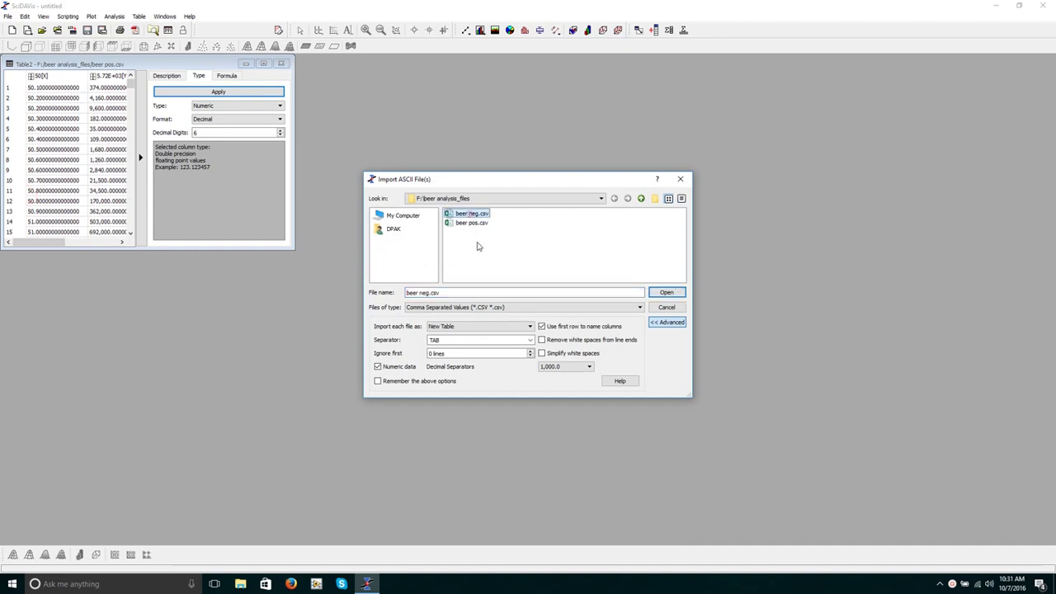
click(531, 340)
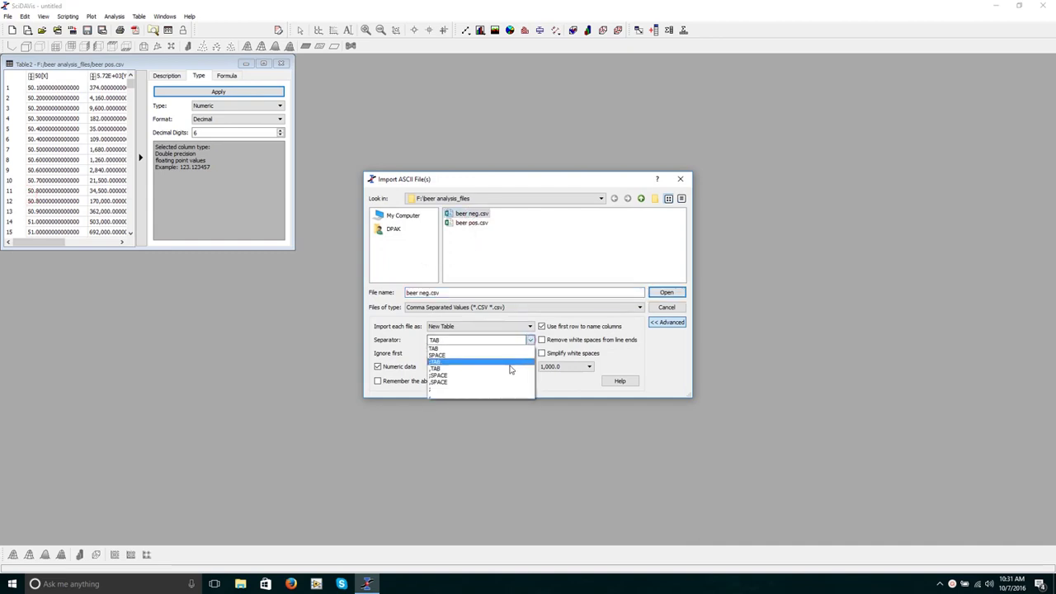
click(492, 395)
click(666, 293)
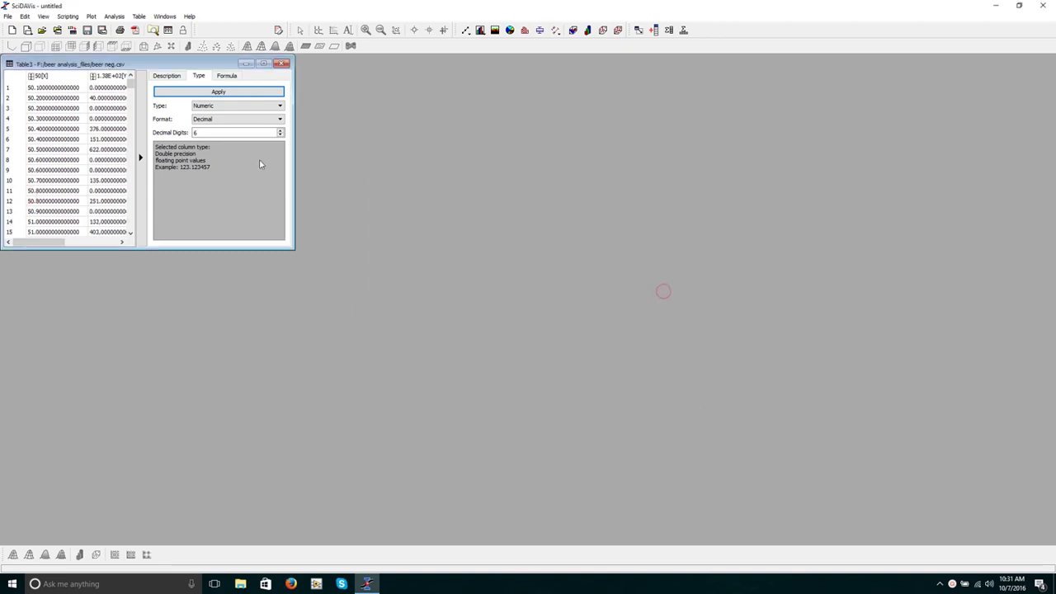
In the maximized beer neg.csv table, add an empty column and normalize the 1.38E+02 intensity column
drag(374, 81, 410, 65)
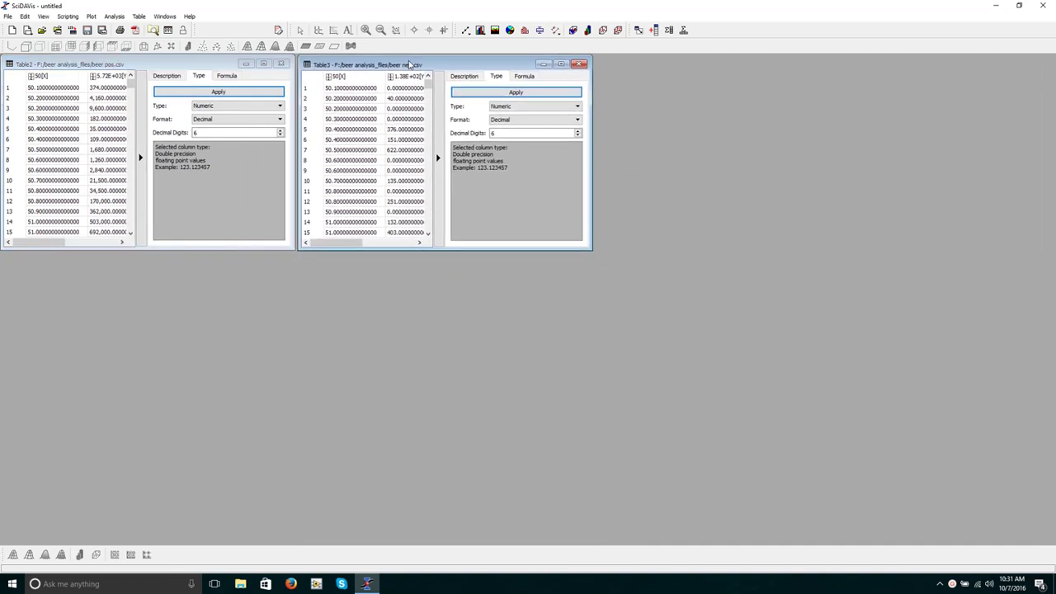
double_click(410, 65)
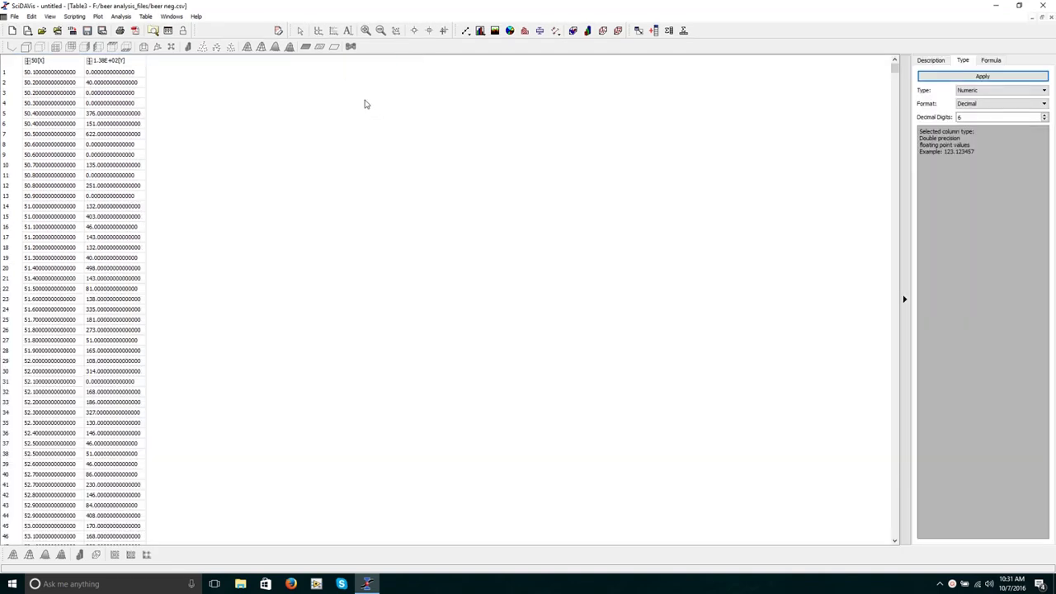
right_click(106, 61)
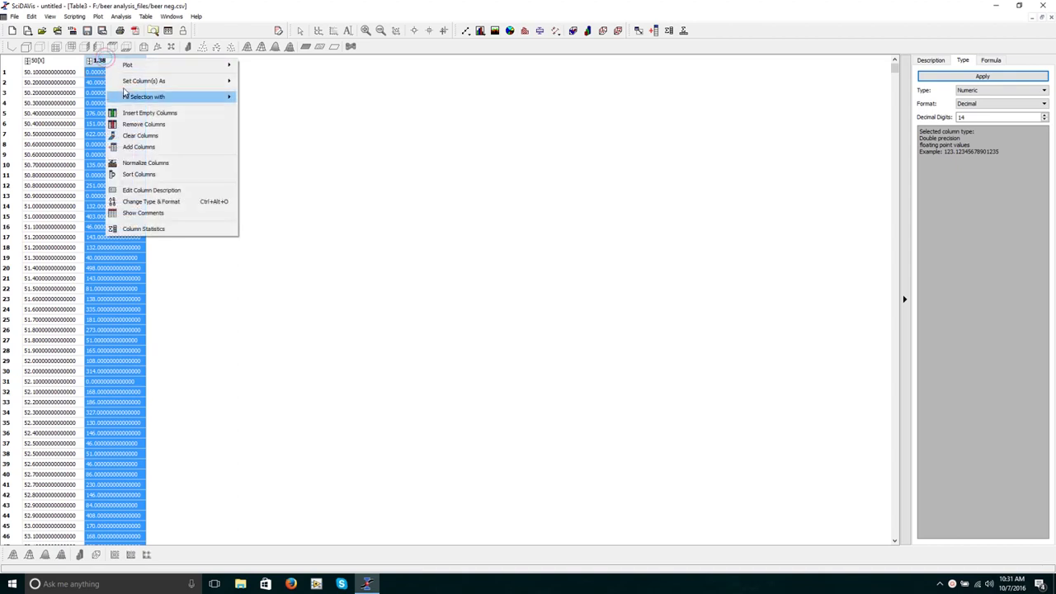
click(150, 147)
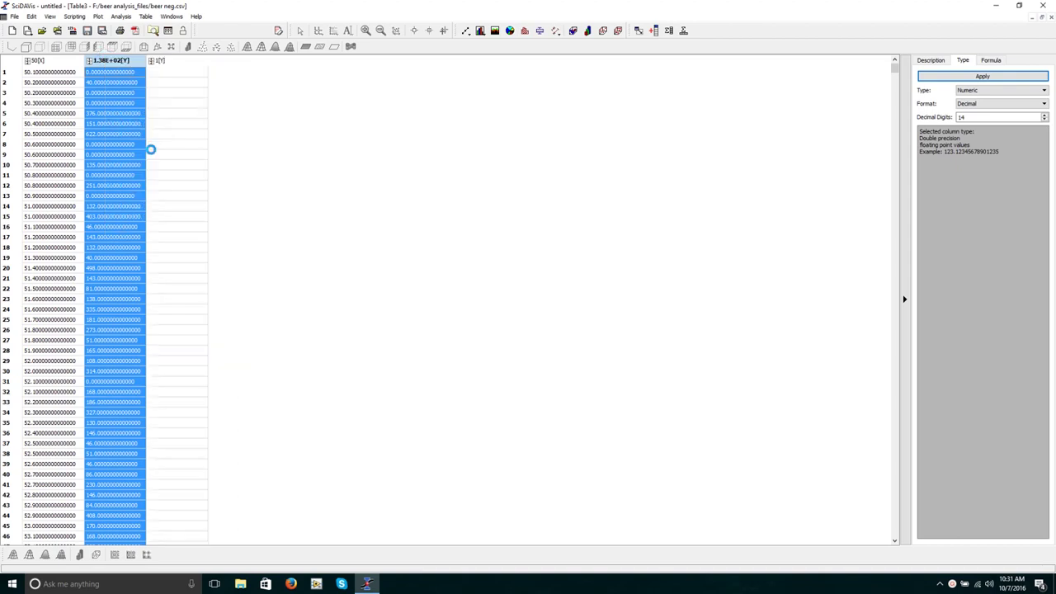
right_click(120, 63)
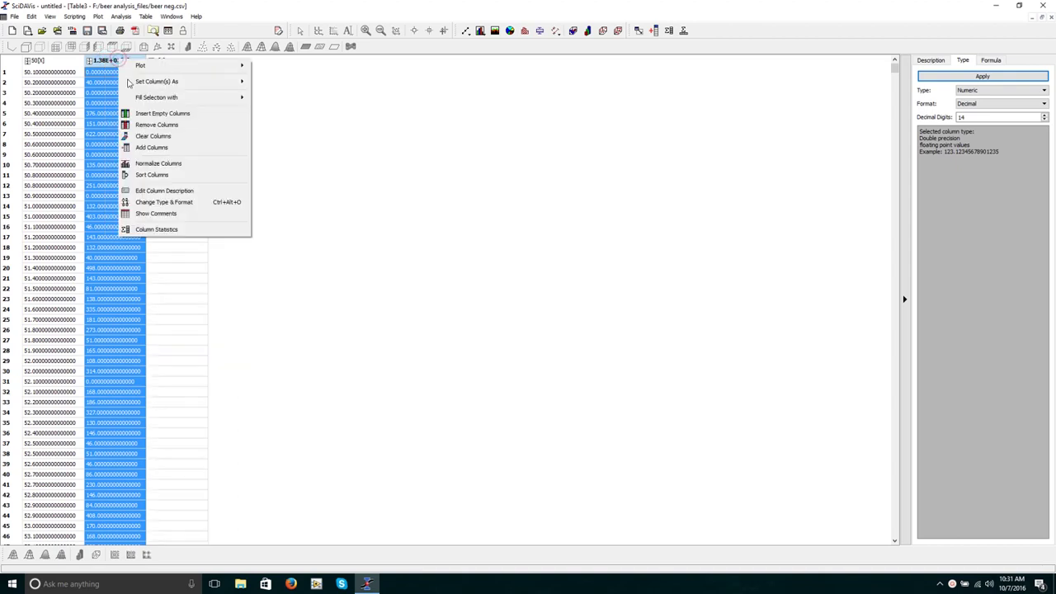
click(157, 164)
click(175, 63)
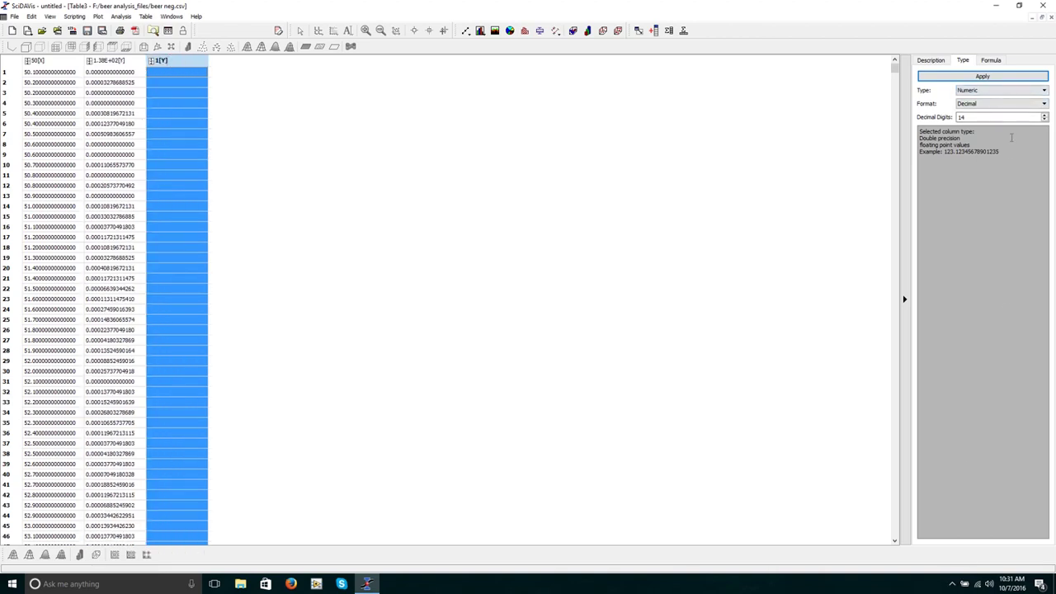
click(990, 61)
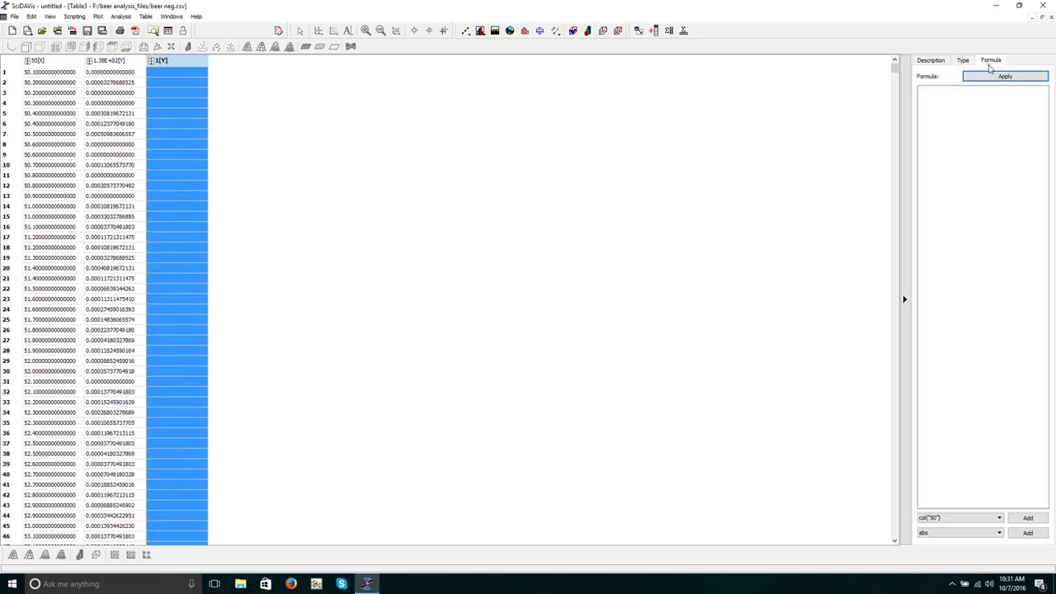
click(947, 518)
Rename the first column of the beer neg.csv table to m/z
click(39, 61)
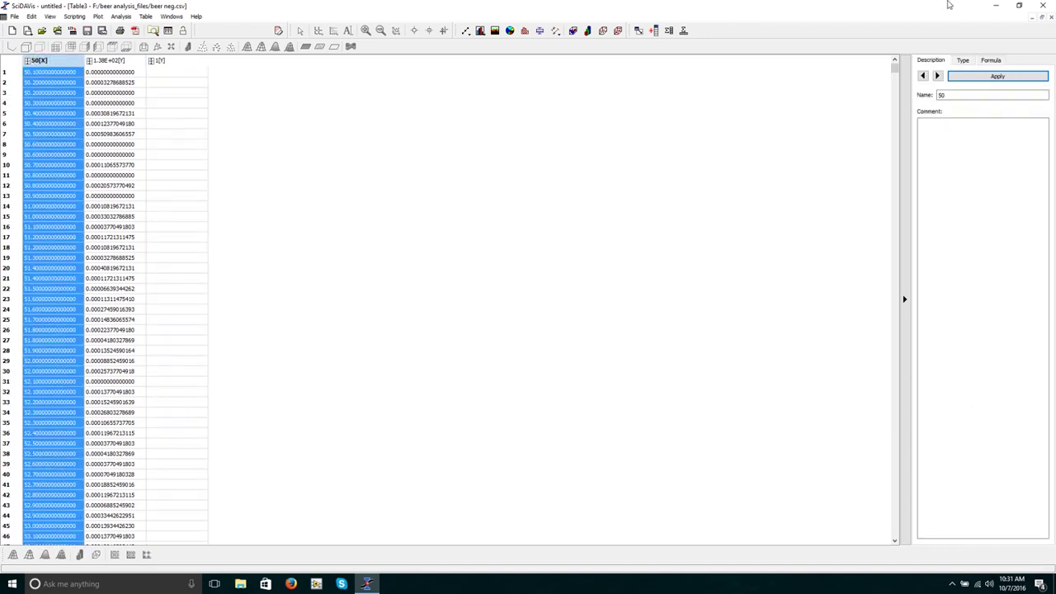
double_click(950, 94)
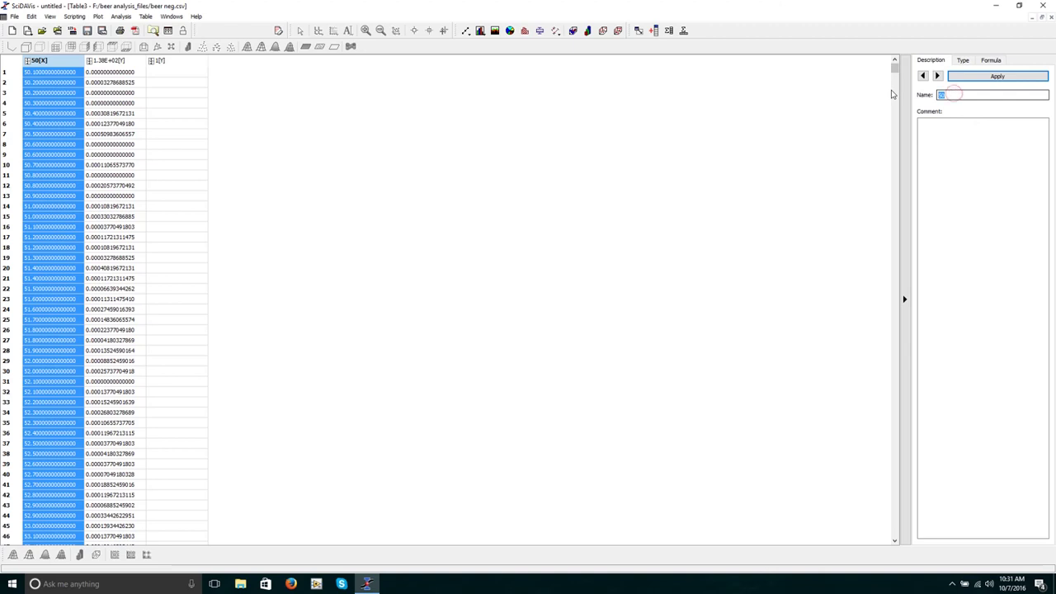
text(m/z)
click(977, 76)
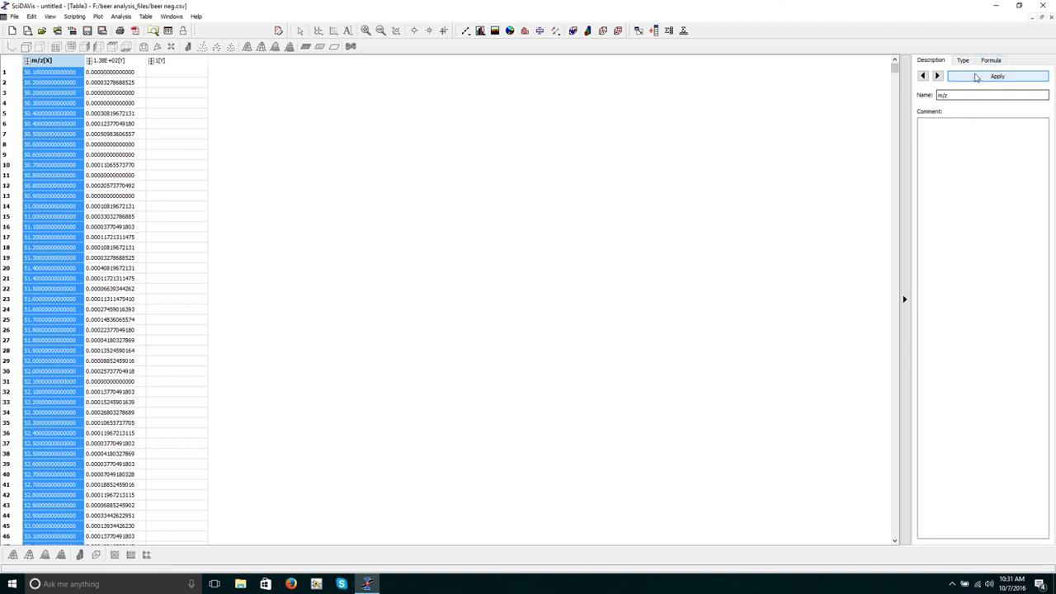
Try to rename the 1.38E+02 column to "Int Neg mode (Arb)"
click(937, 75)
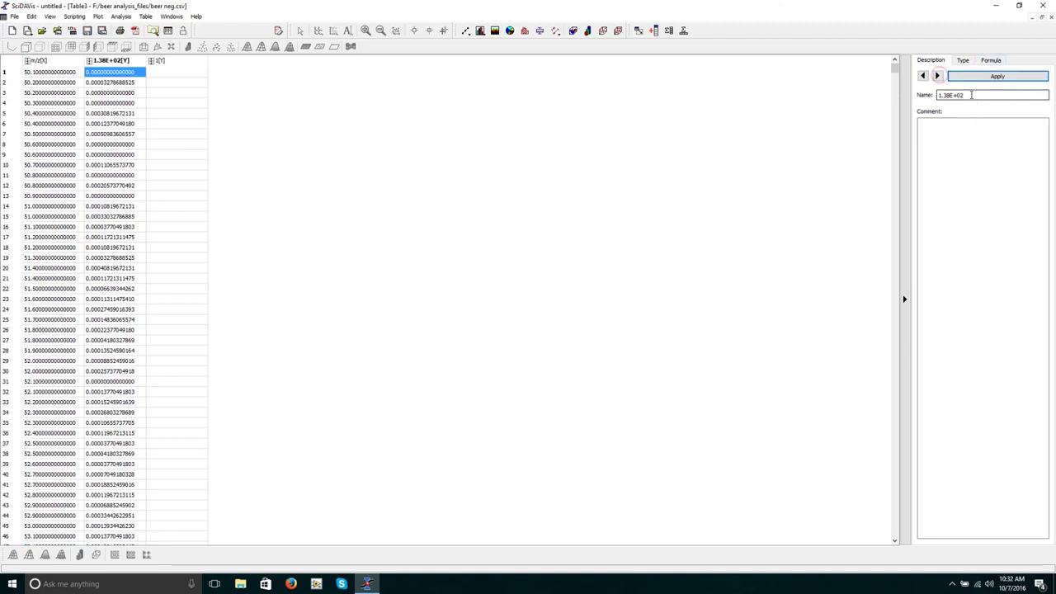
double_click(965, 95)
text(Int Neg mode (Arb)
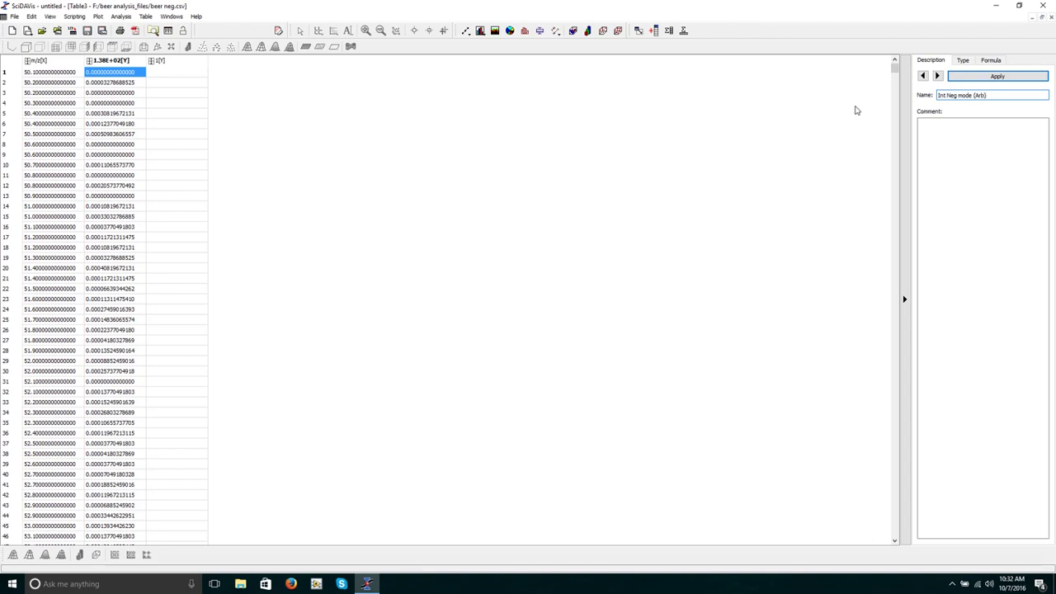
Rename the empty third column to "-Int Neg Mode (Arb)"
click(937, 75)
double_click(946, 95)
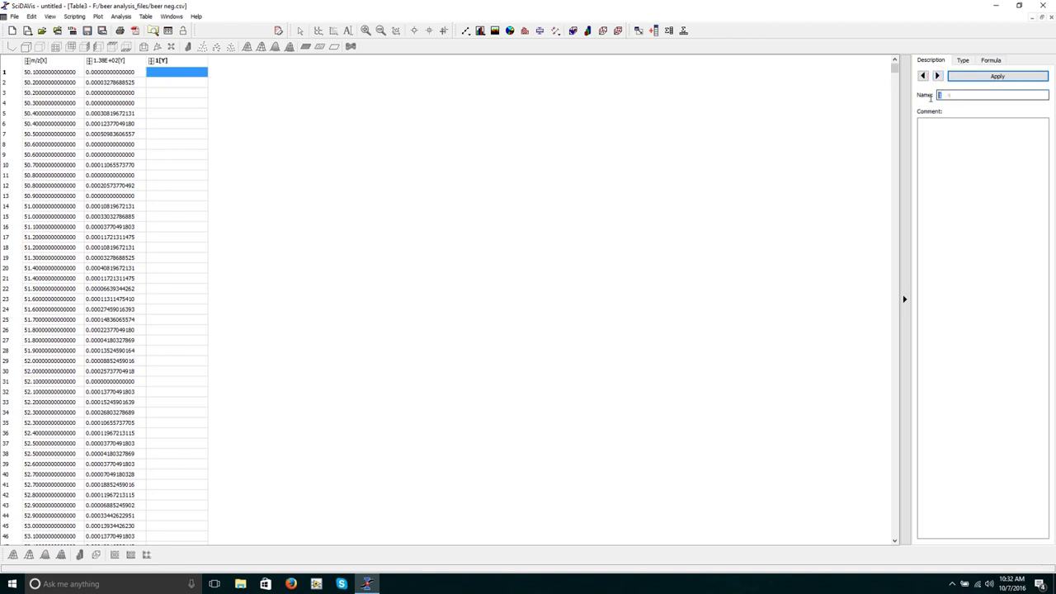
text(Int Neg Mode (A)
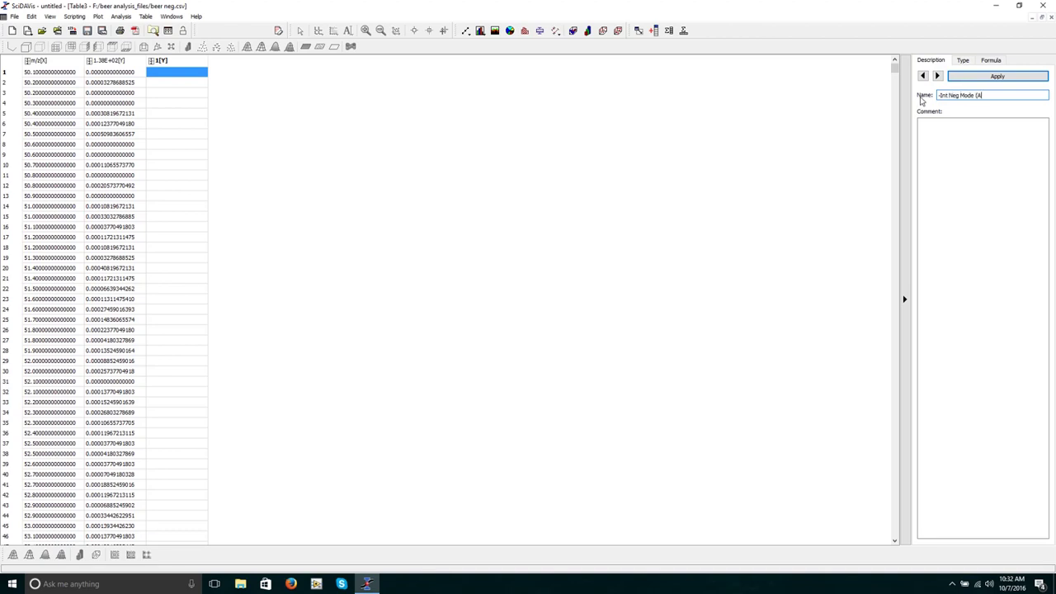
text(rb))
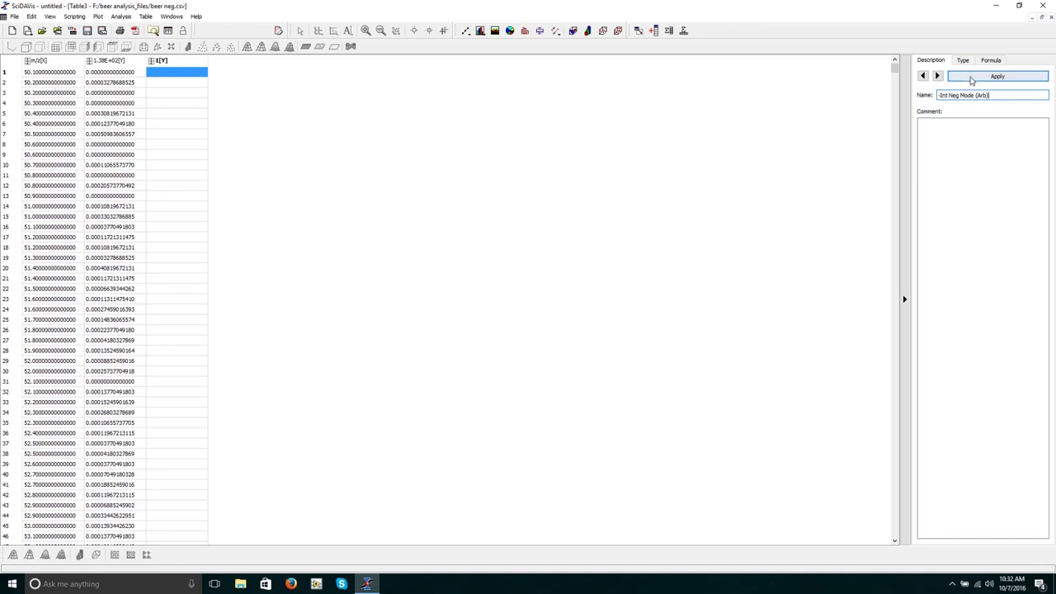
click(970, 75)
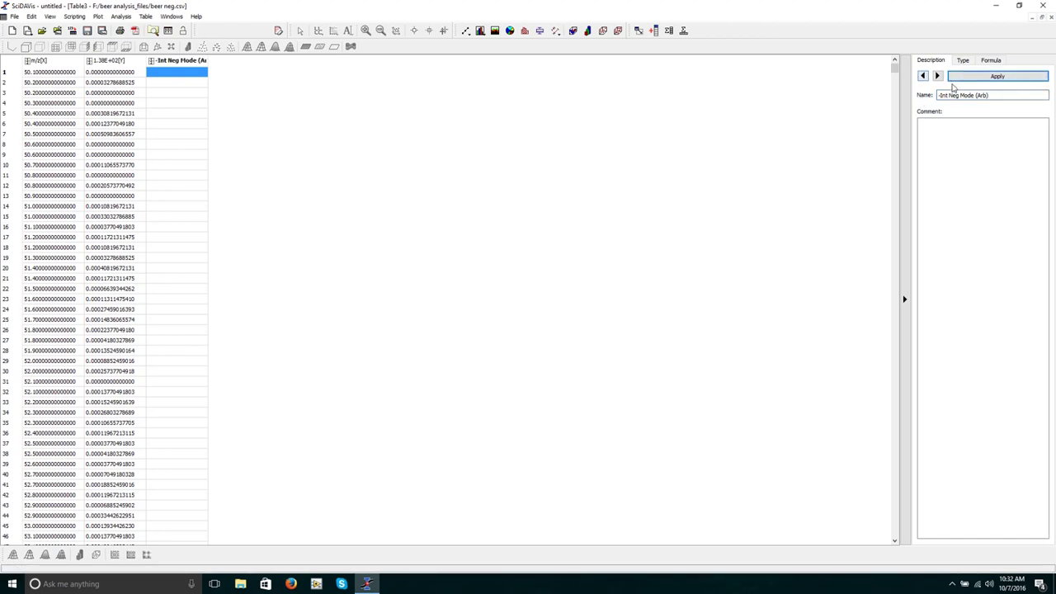
Rename the normalized second column to "Int Neg Mode (Arb)", reusing the third column's name without its leading minus sign
drag(990, 95, 893, 95)
click(923, 75)
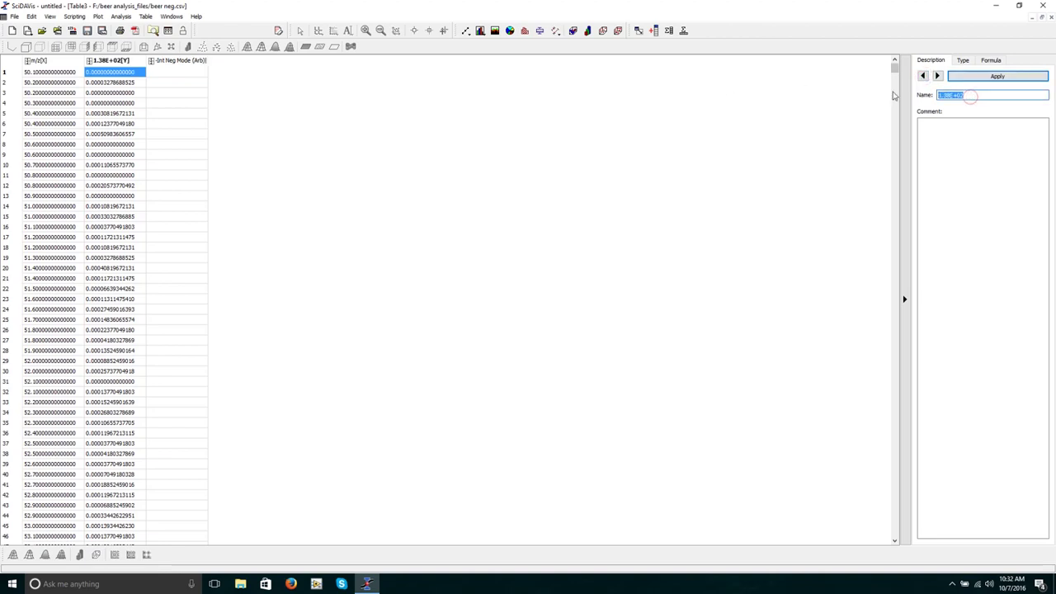
text(-Int Neg Mode (Arb))
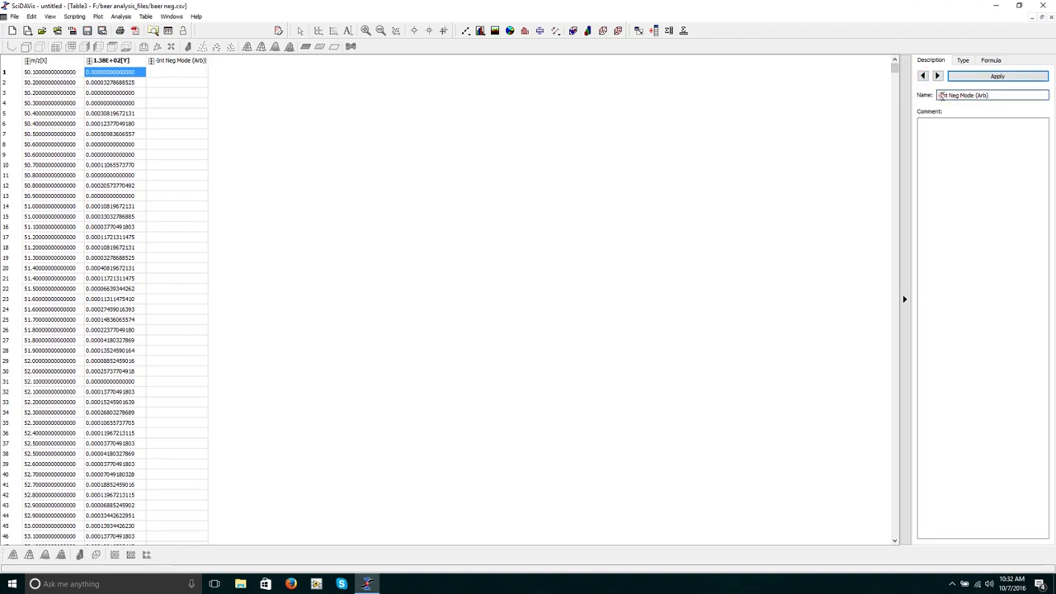
click(941, 95)
key(BackSpace)
click(970, 76)
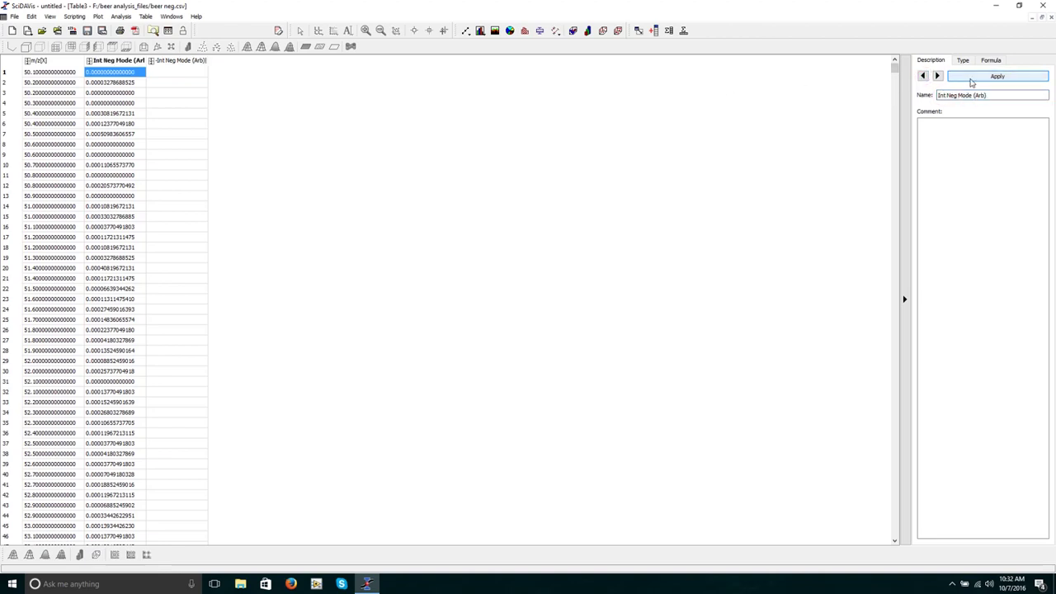
Fill the third column with the formula col("Int Neg Mode (Arb)")*-1
click(202, 60)
click(991, 60)
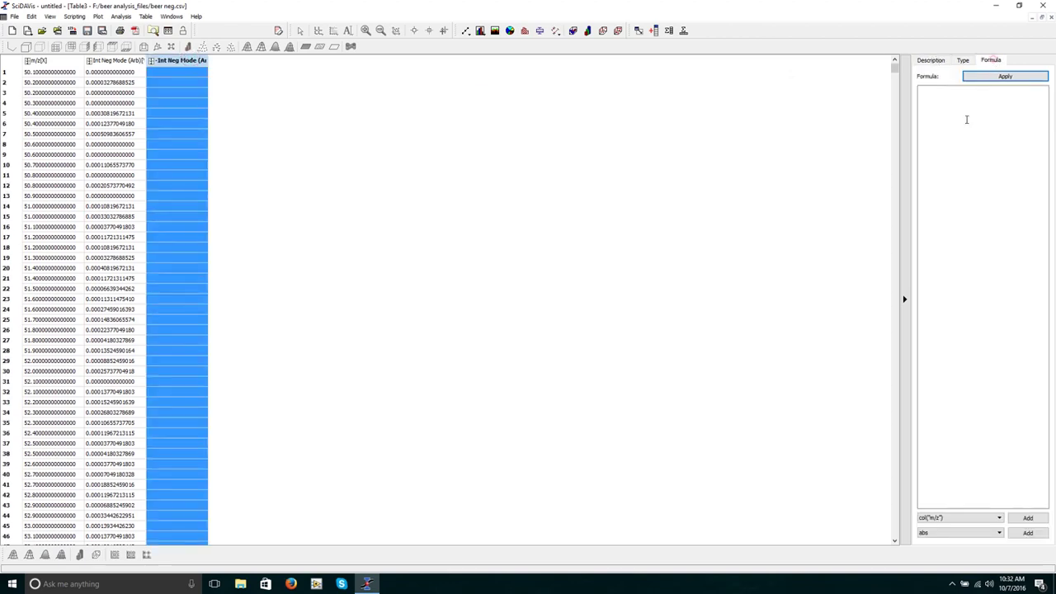
click(957, 517)
click(949, 532)
click(1026, 518)
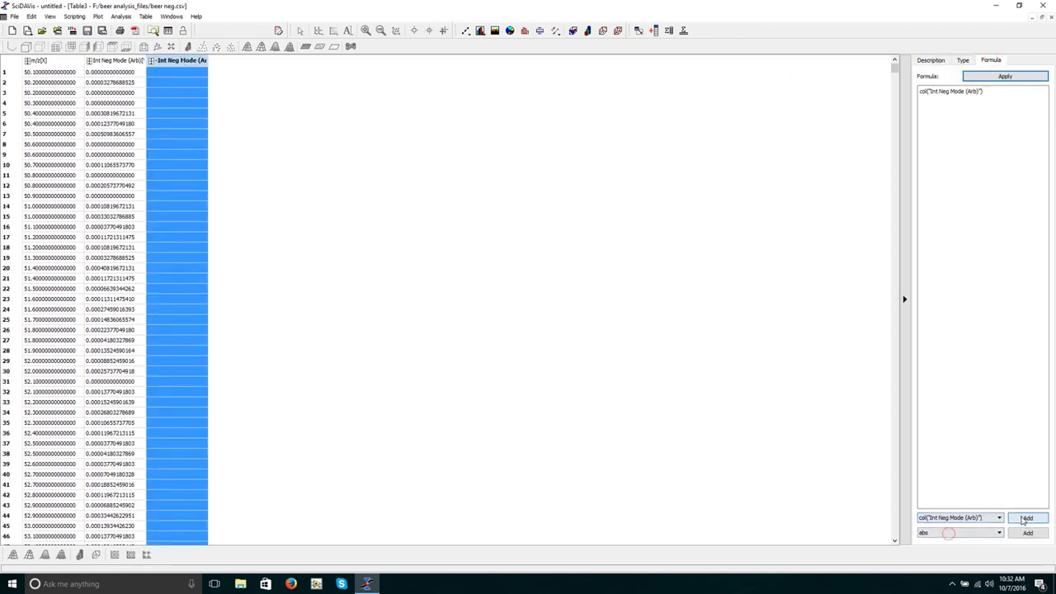
click(993, 92)
text(*-)
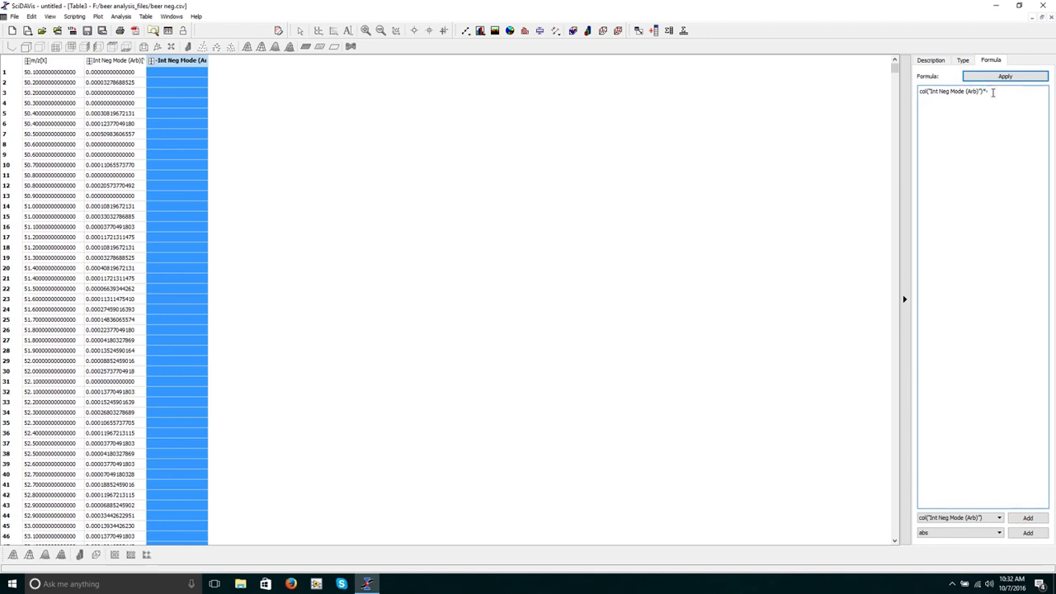
text(1)
click(979, 76)
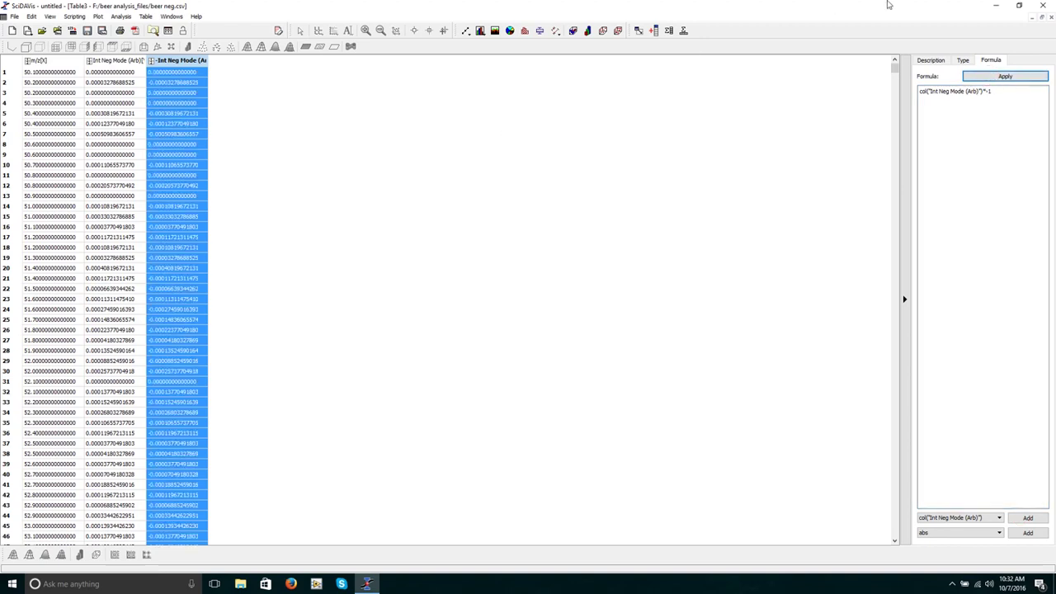
Restore the table windows and rename the first column of the beer pos.csv table to "m/z"
click(1040, 16)
click(53, 76)
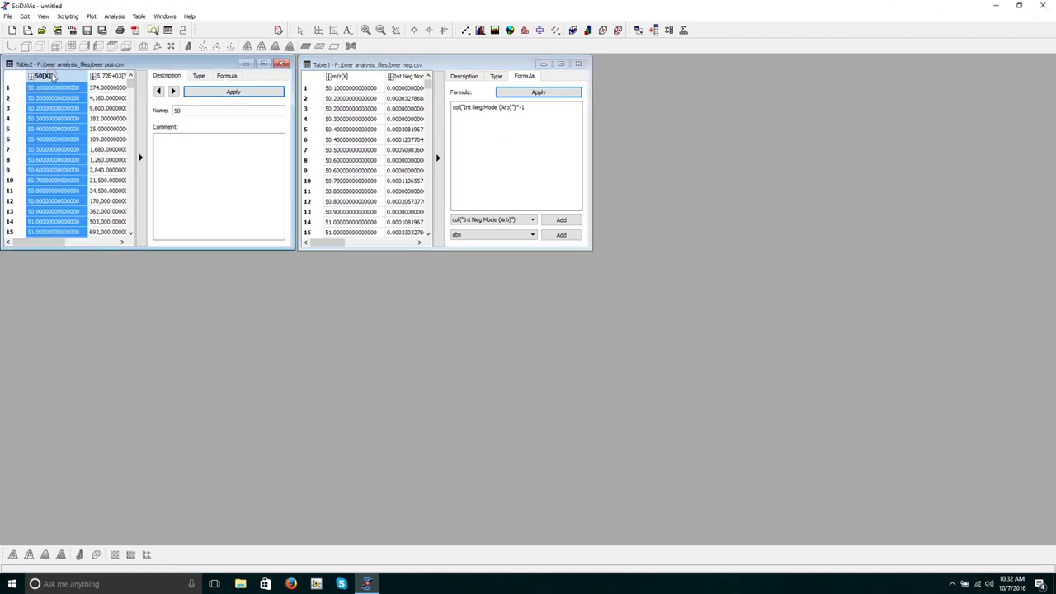
double_click(176, 111)
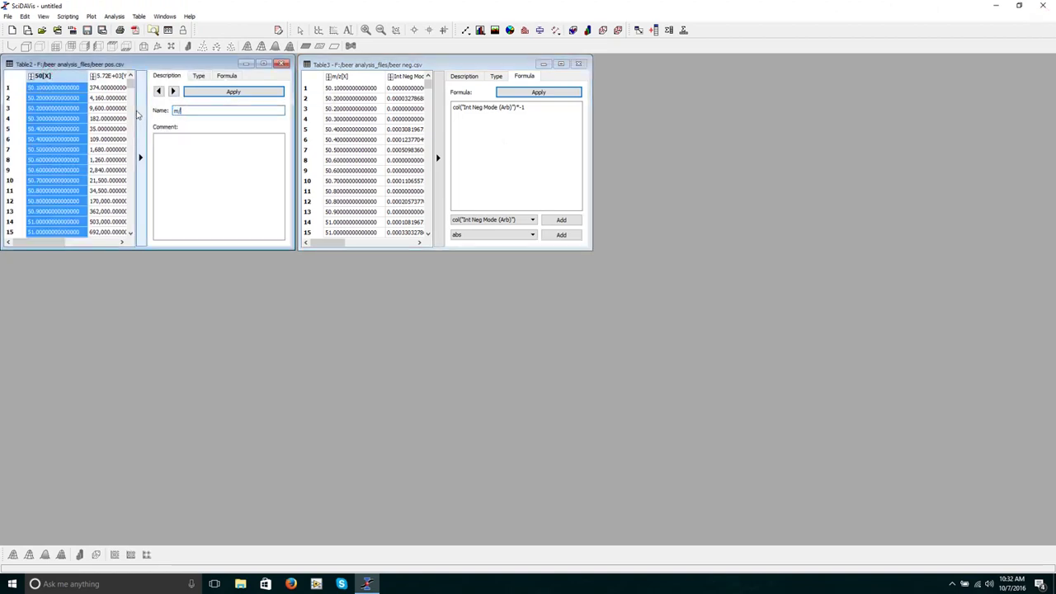
text(m/z)
click(228, 91)
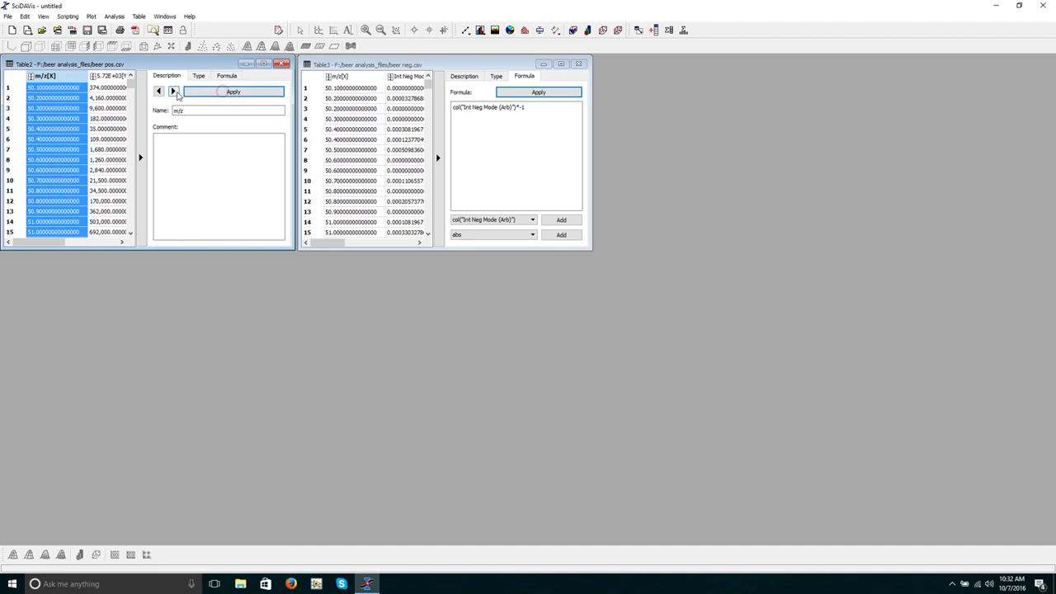
Rename the second column of the beer pos.csv table to "Int Pos Mode (Arb)"
click(173, 91)
double_click(187, 109)
text(Int Pos Mode (Arb)
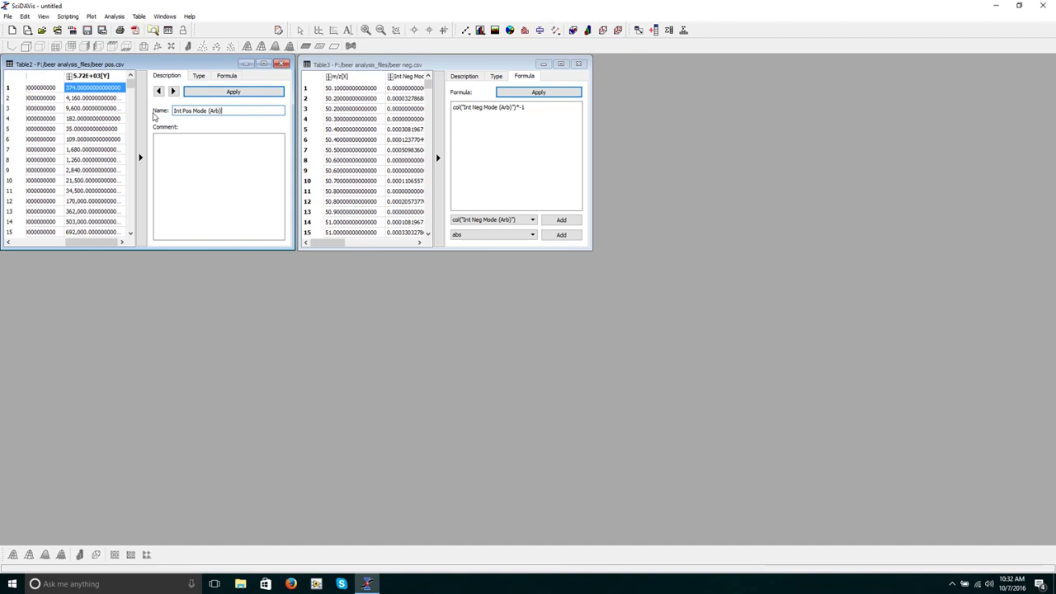
click(183, 92)
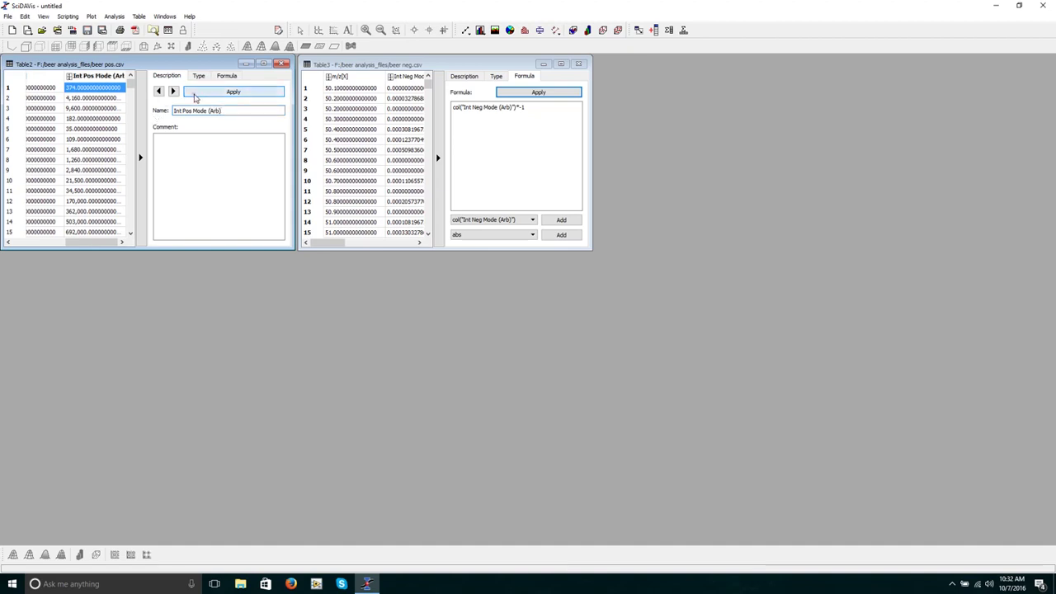
Normalize the "Int Pos Mode (Arb)" column of the beer pos.csv table
click(87, 76)
right_click(88, 79)
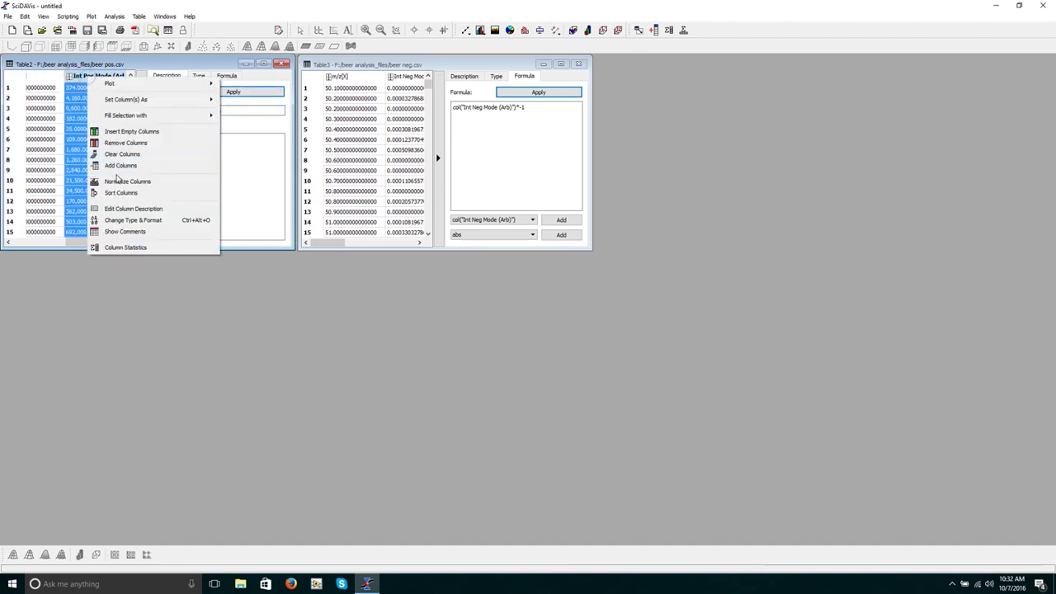
click(128, 180)
Create a line plot from the m/z and "Int Pos Mode (Arb)" columns and move the graph window clear of the beer pos.csv table
click(58, 76)
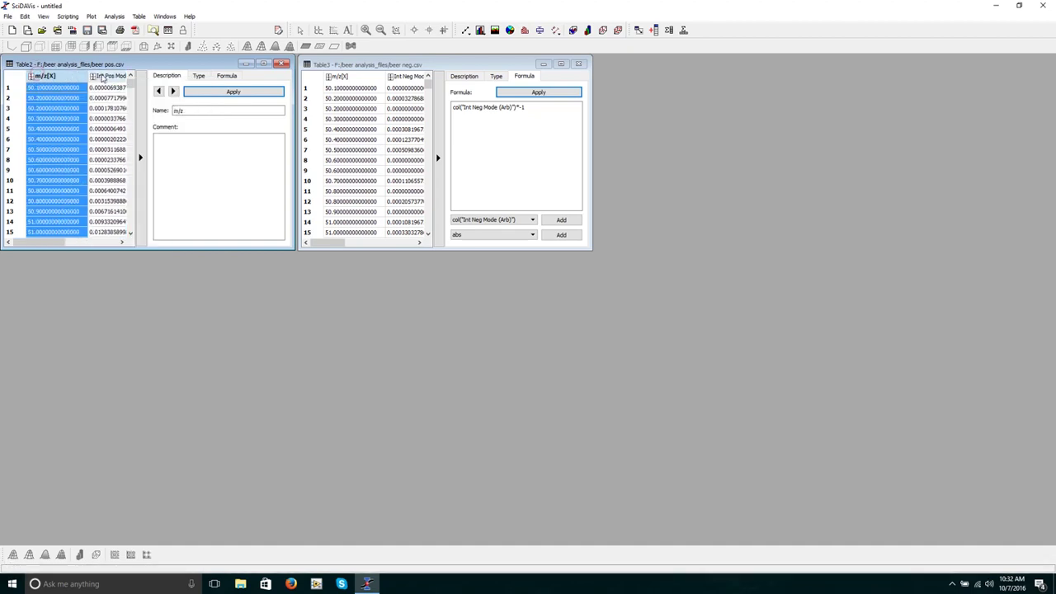
shift+click(102, 76)
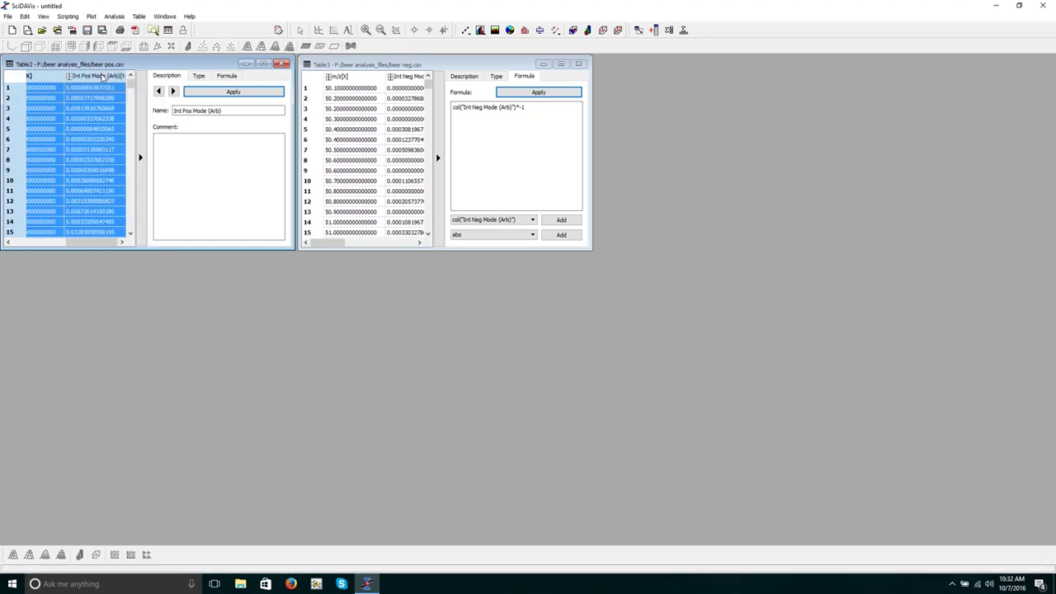
click(93, 17)
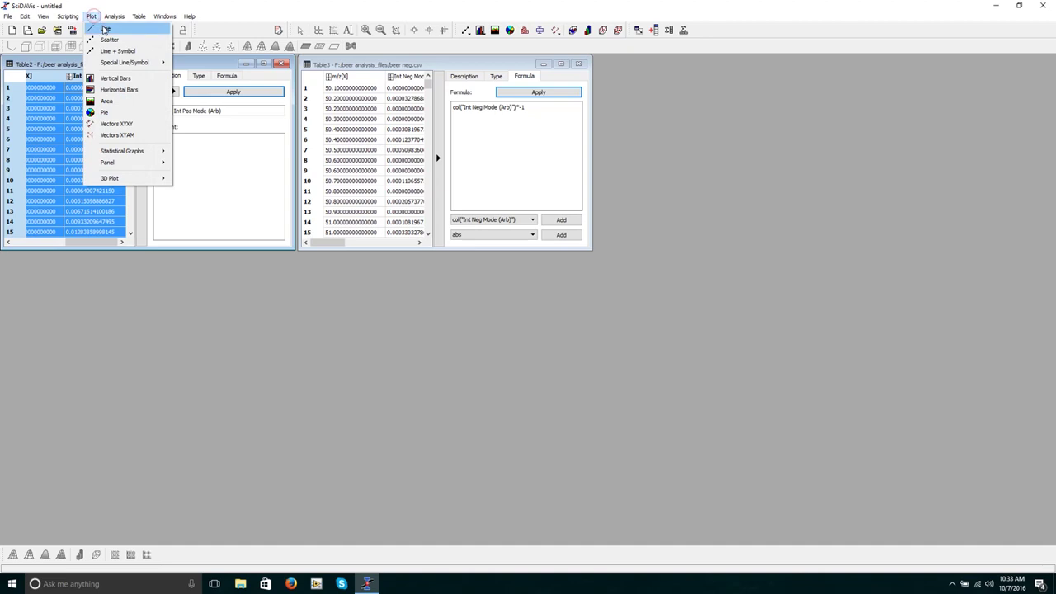
click(106, 28)
drag(111, 79, 378, 208)
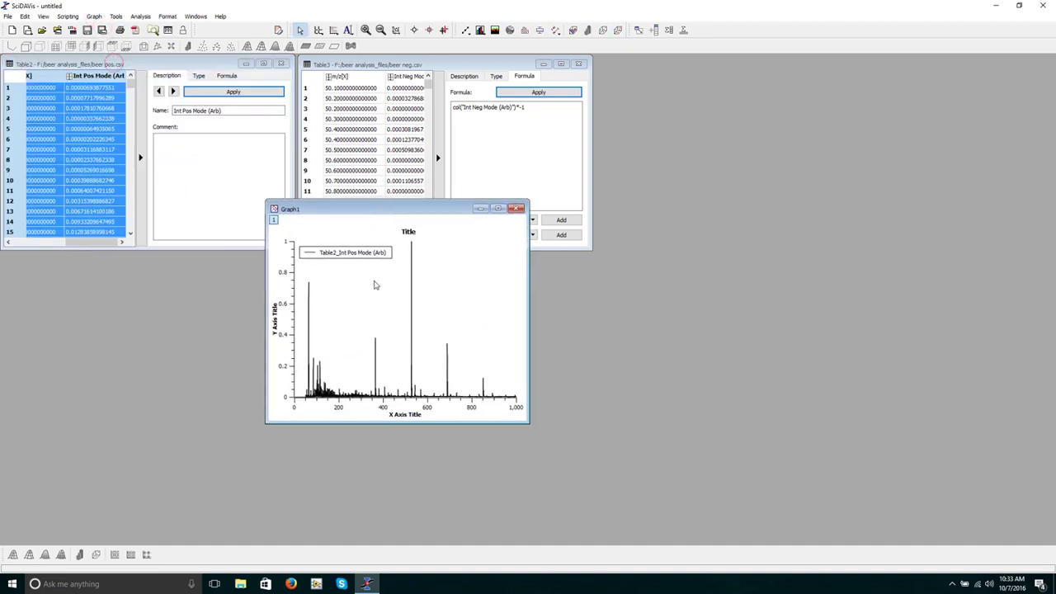
Add the "Table3_-Int Neg Mode (Arb)" data to the graph as a second curve in Line style
click(94, 16)
click(106, 30)
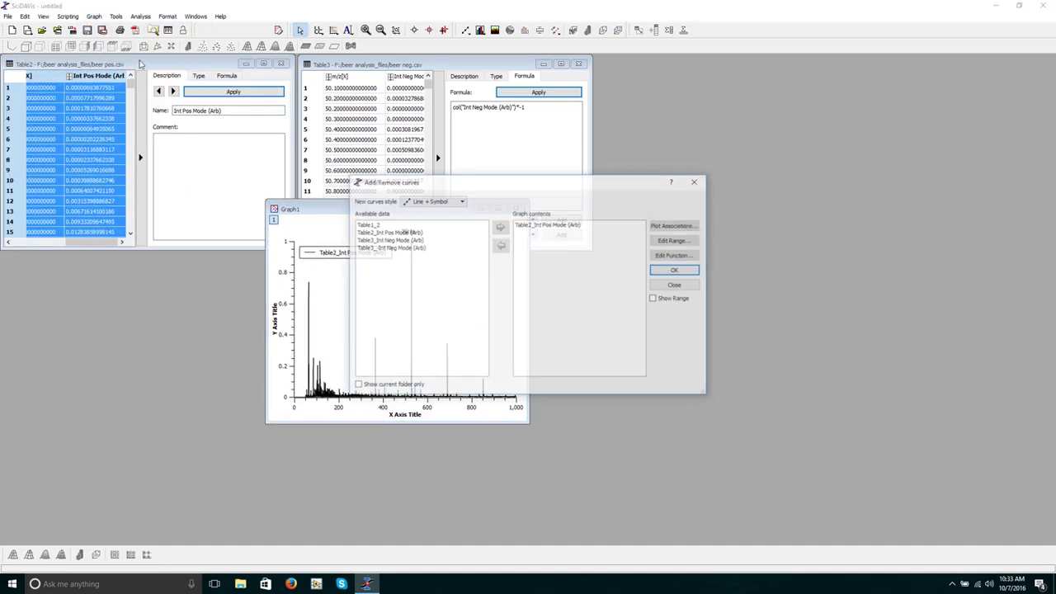
click(422, 201)
click(416, 210)
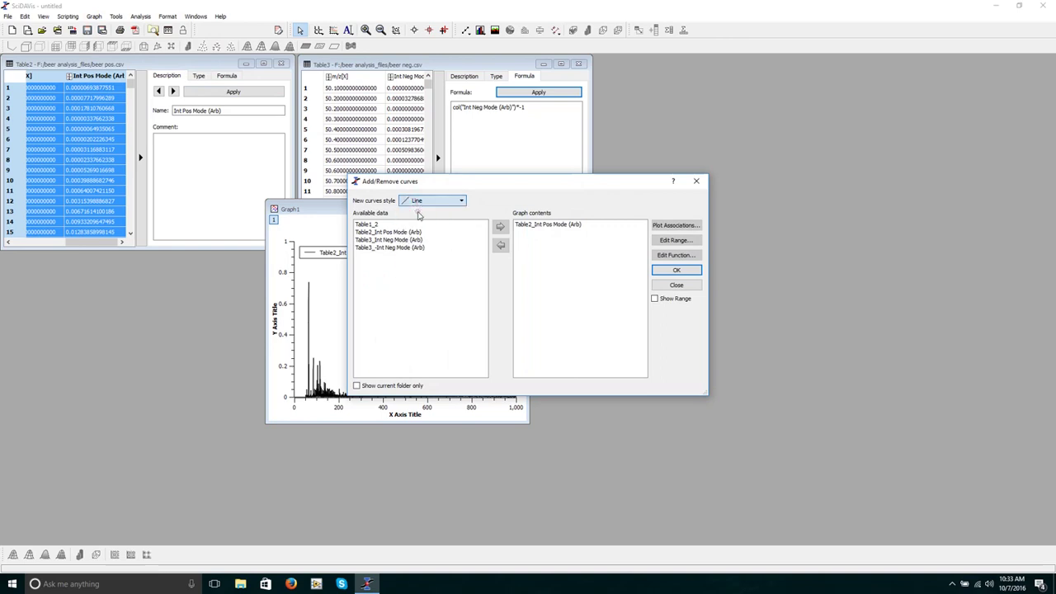
click(429, 248)
click(500, 226)
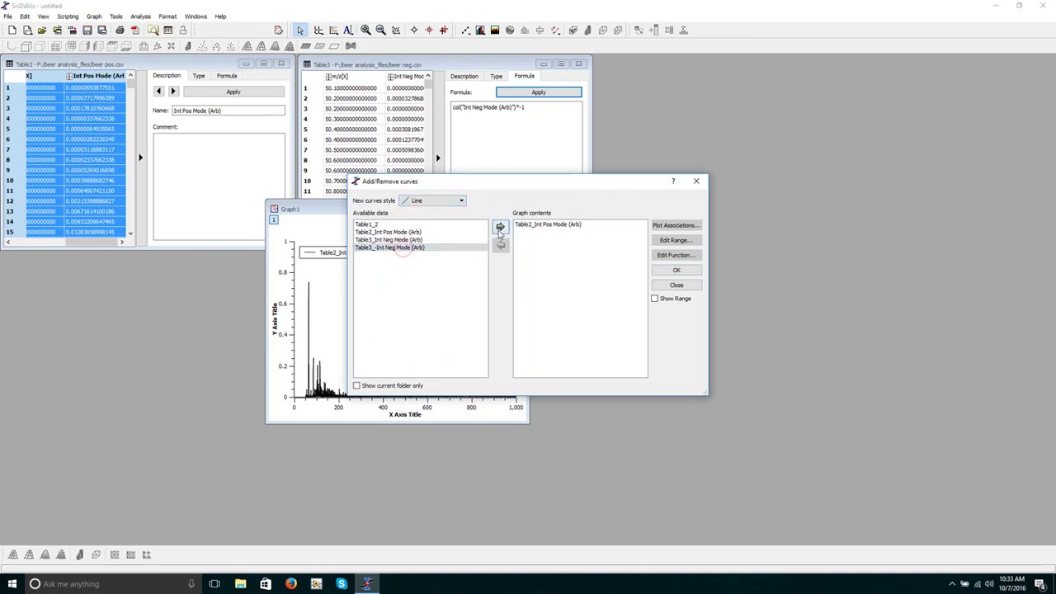
click(685, 272)
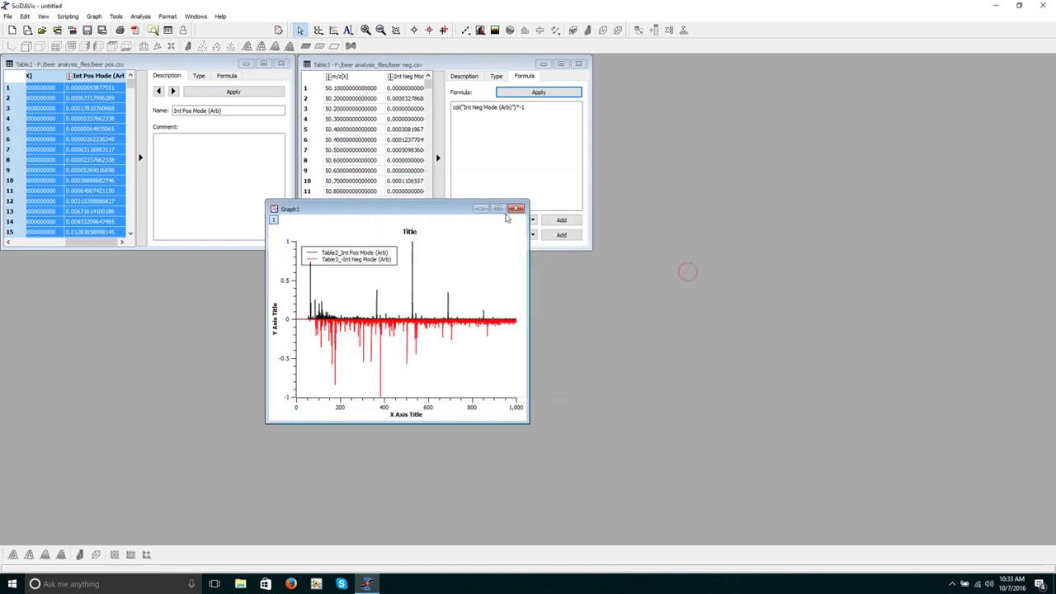
Maximize the graph window and delete the legend from the plot
click(498, 207)
click(245, 145)
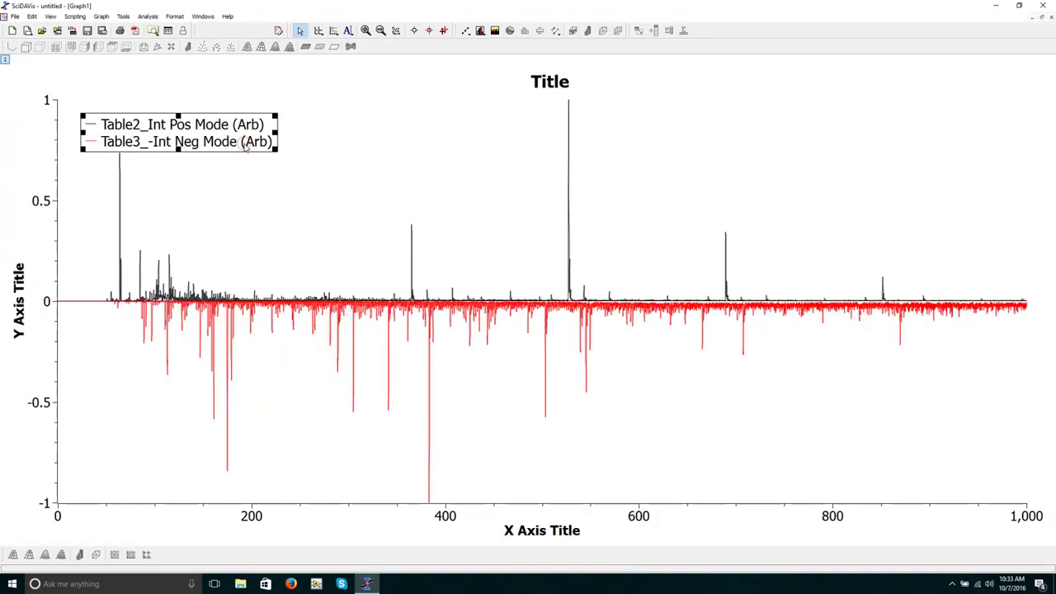
key(Delete)
Set the X axis title to "m/z" and the Y axis title to "Intensity (Arb)"
double_click(534, 532)
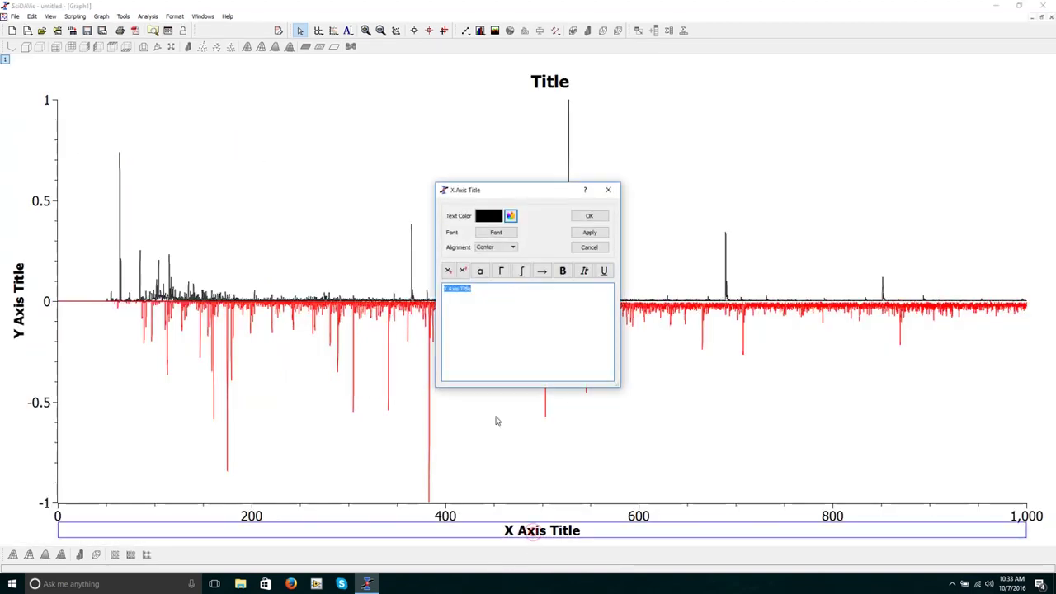
text(m/z)
click(589, 215)
click(20, 340)
double_click(21, 340)
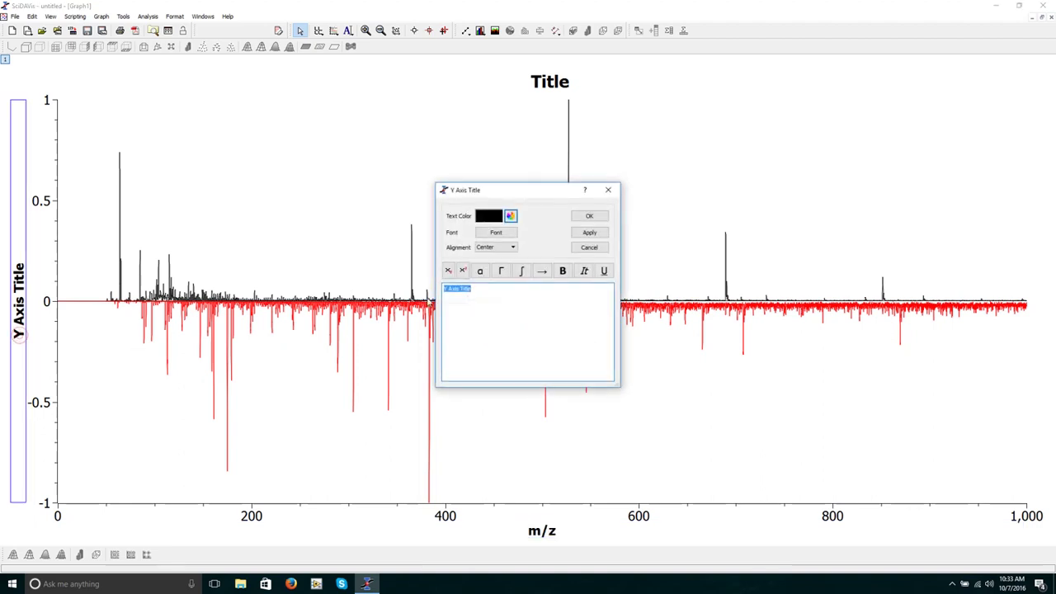
text(Intensity (Arb)
click(588, 216)
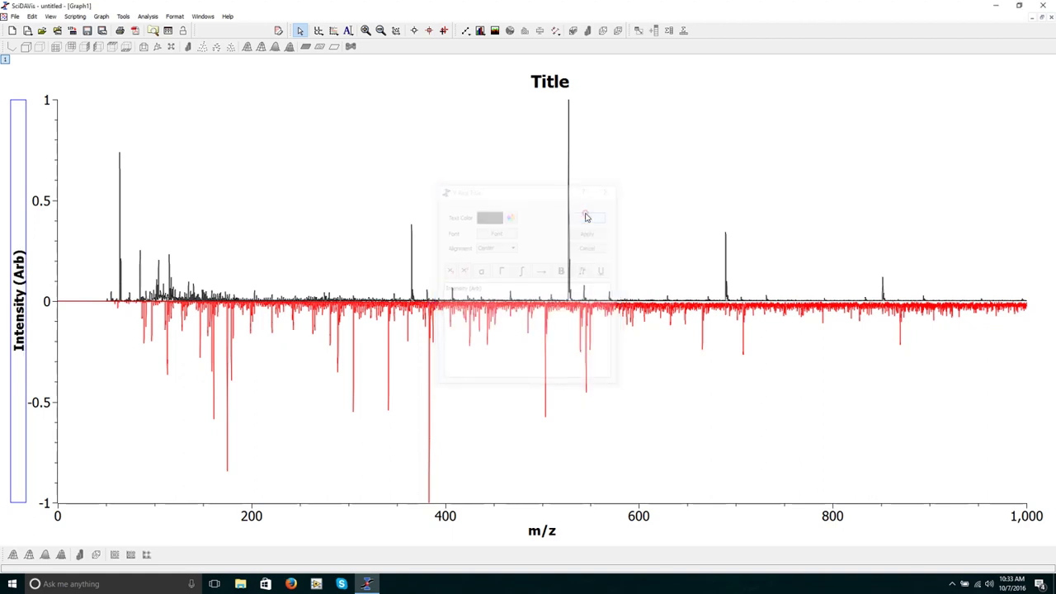
Change the graph title to "Beer by ESI in both positive and negative modes"
double_click(549, 83)
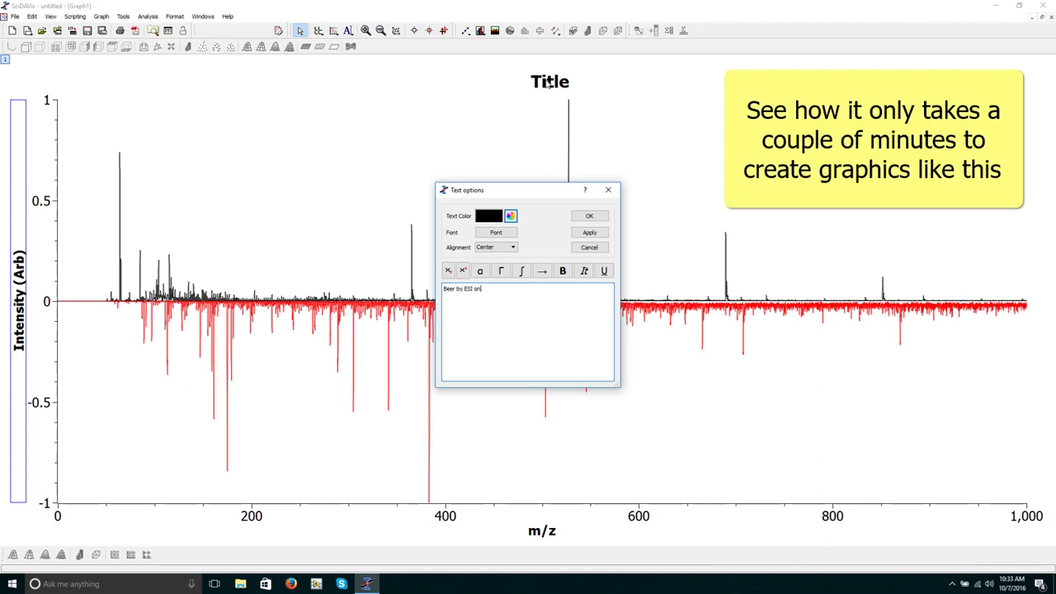
key(BackSpace)
key(BackSpace)
key(BackSpace)
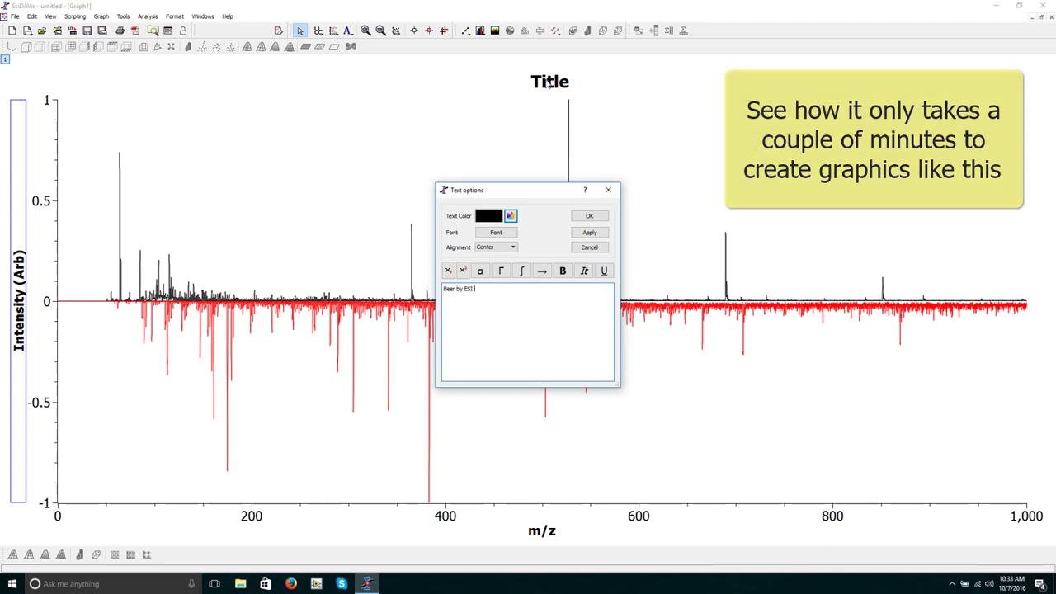
text(in)
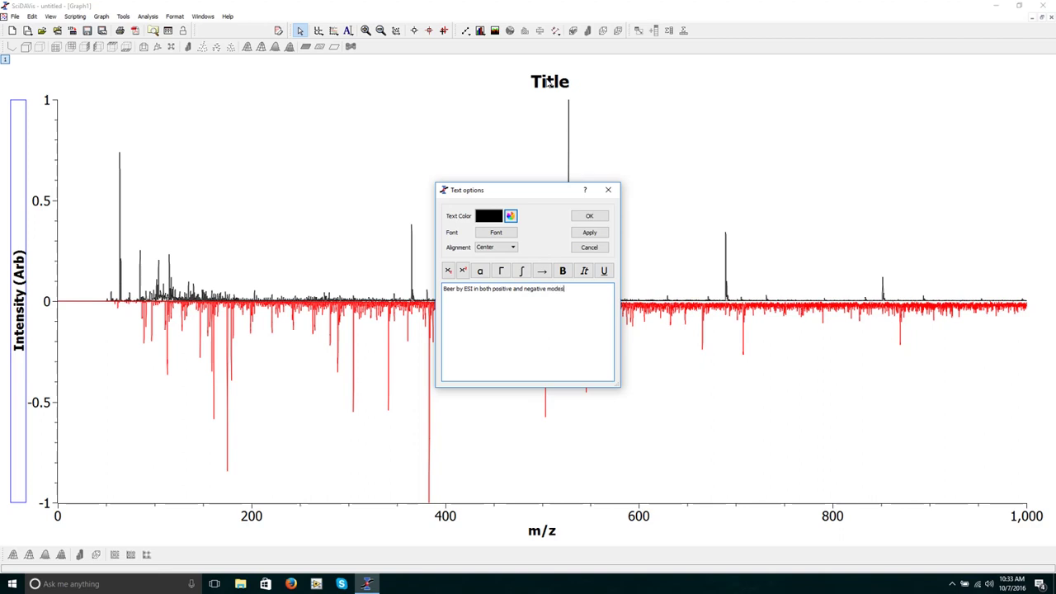
click(591, 217)
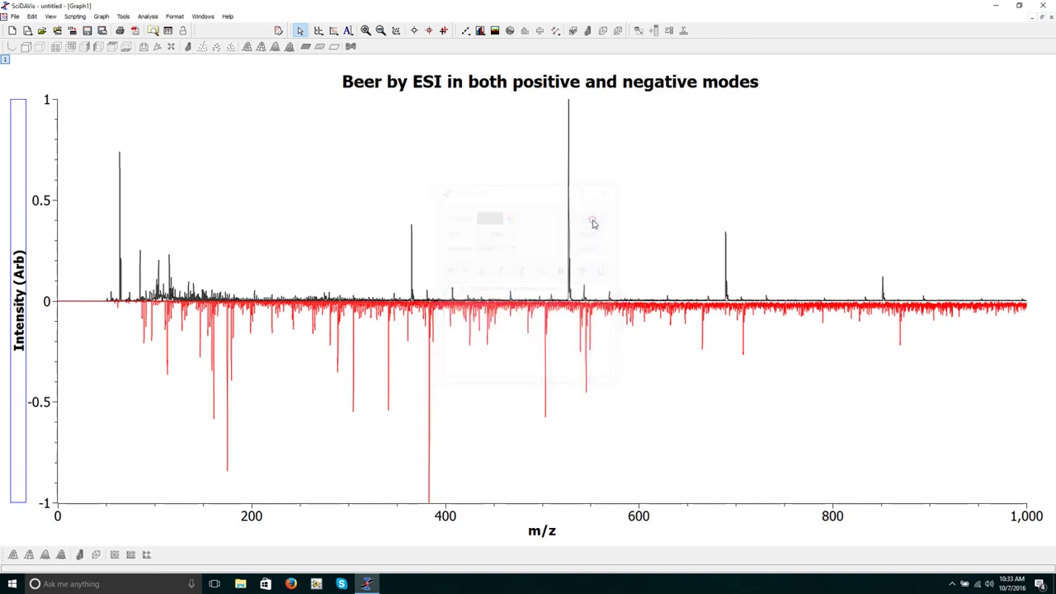
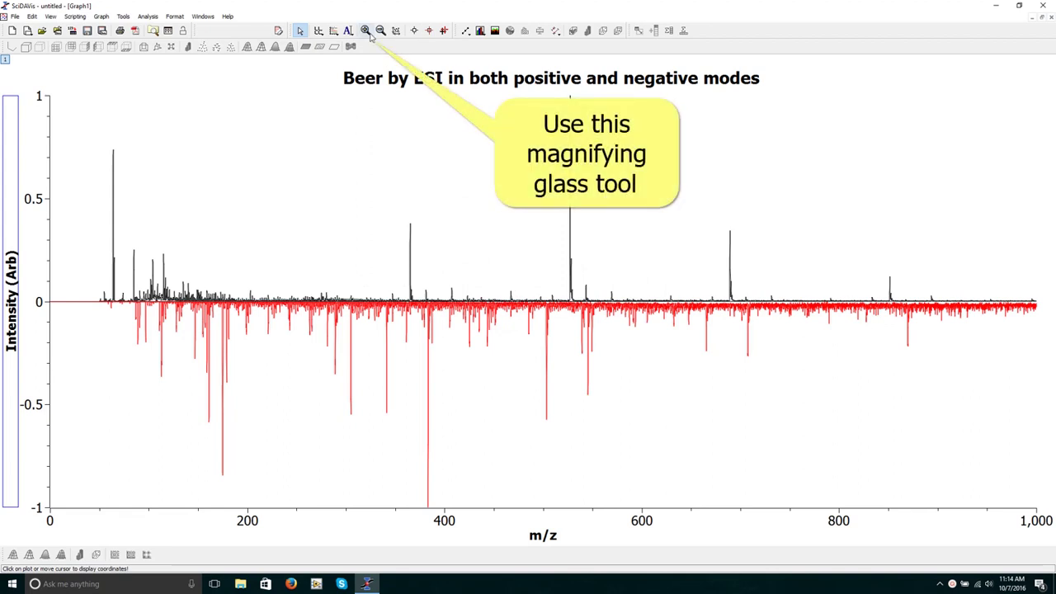
Inspect the positive-mode peaks near m/z 365 and m/z 543 up close, restoring the full plot range after each
click(366, 32)
drag(405, 210, 419, 311)
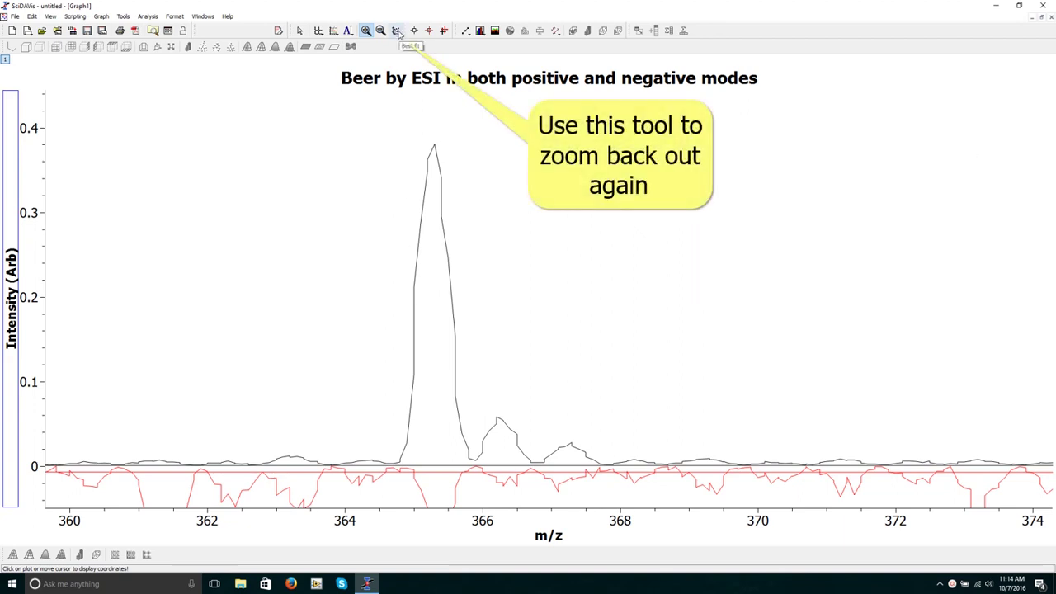
click(396, 30)
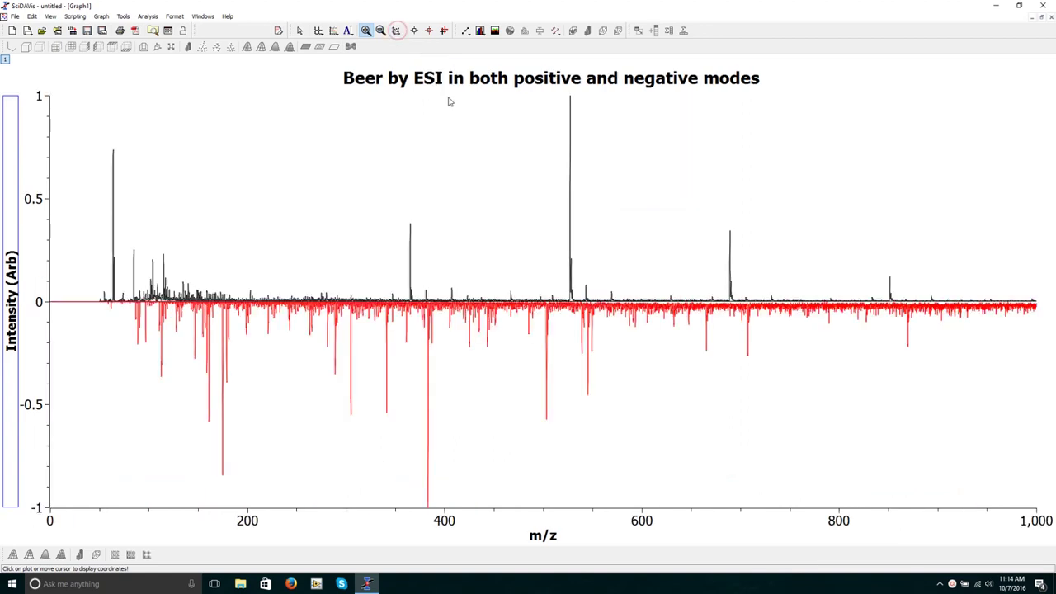
drag(572, 259, 597, 318)
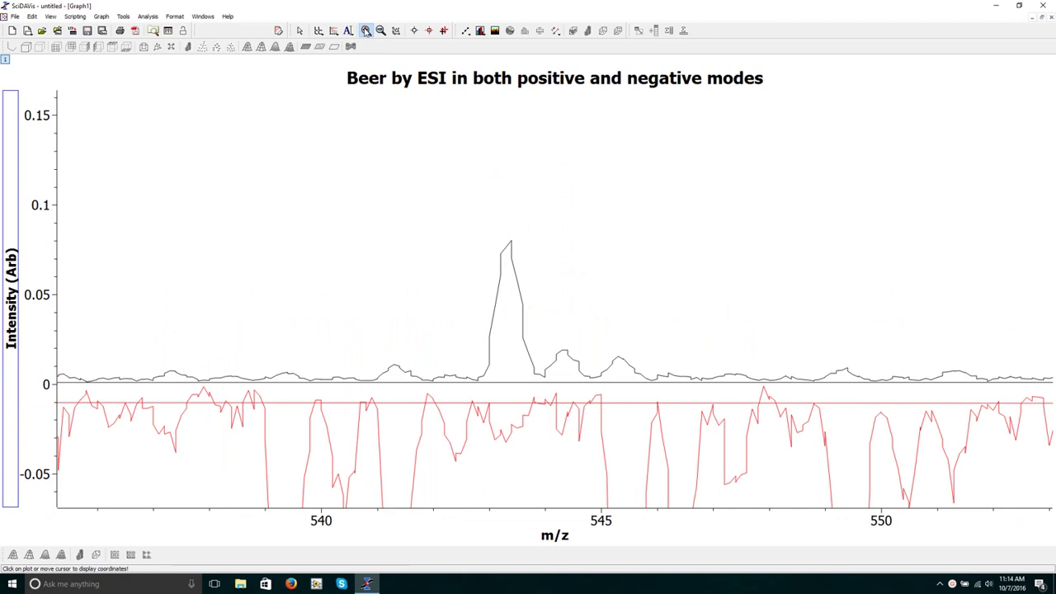
click(396, 31)
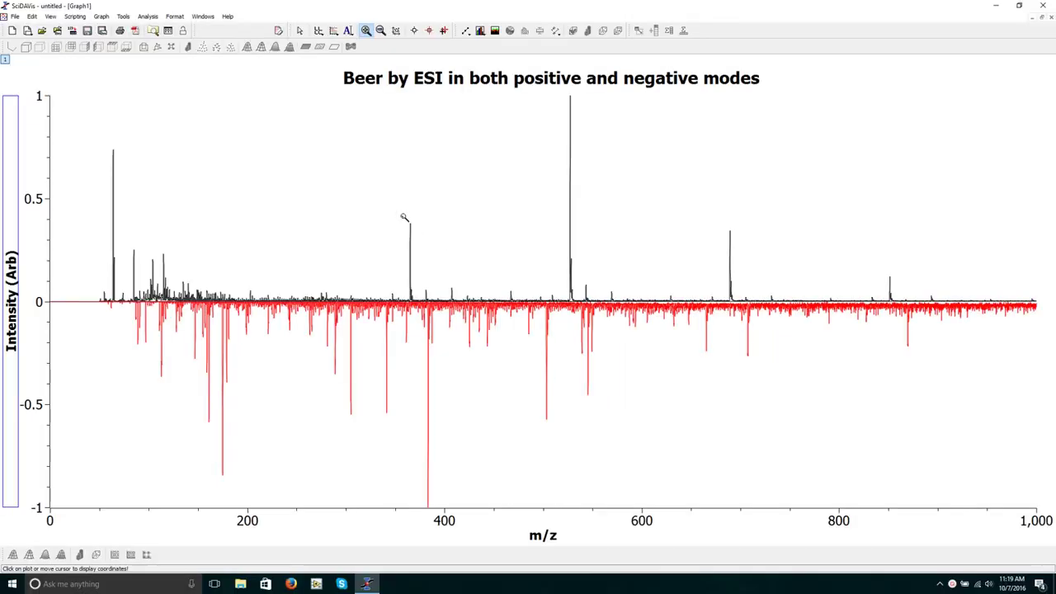
Read the coordinates of the main peak near m/z 365 and its two smaller neighbours, and return to the full plot range
drag(397, 213, 422, 309)
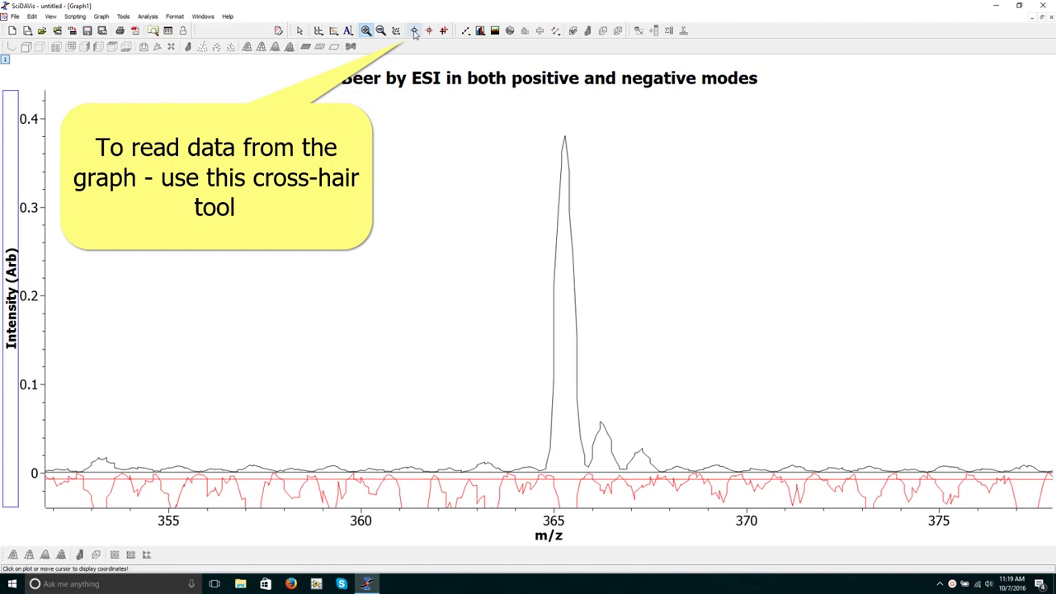
click(415, 31)
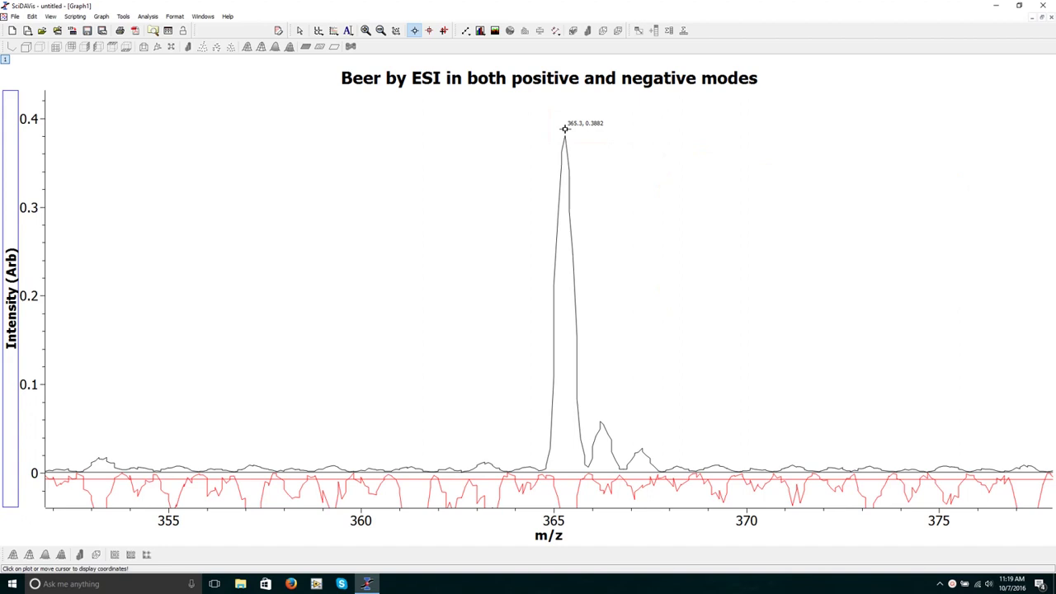
mouse_move(564, 128)
mouse_down()
mouse_move(565, 266)
mouse_move(604, 420)
mouse_up()
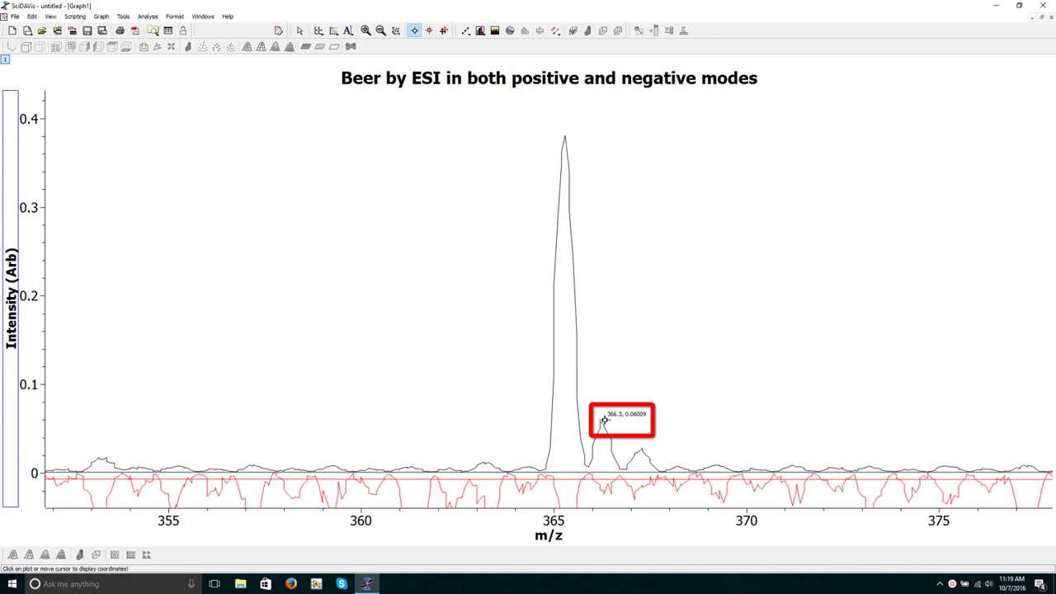
drag(604, 421, 642, 446)
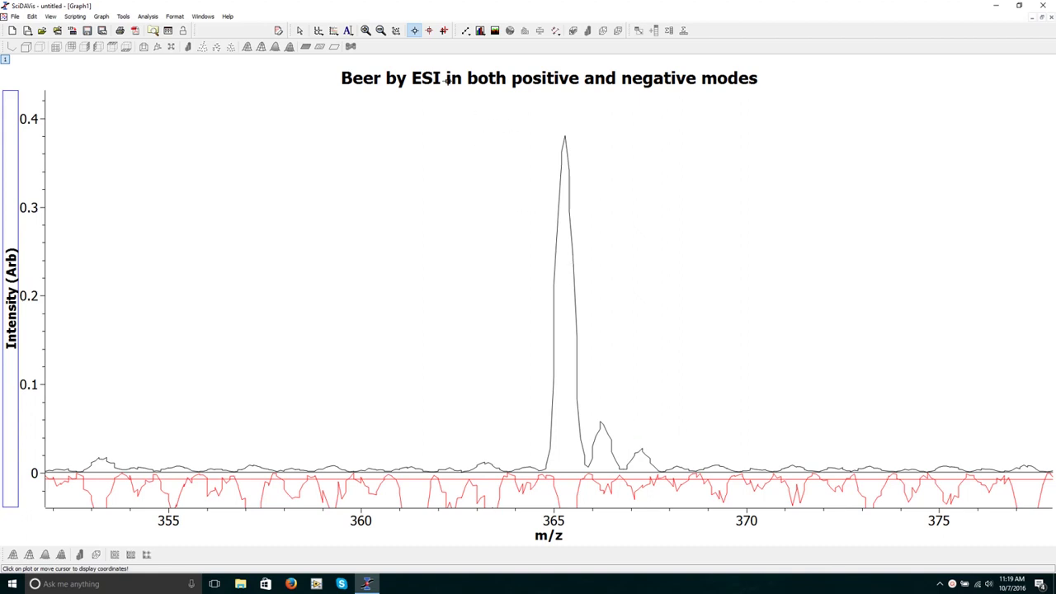
click(396, 30)
Read the coordinates of the small positive-mode peak near m/z 705 and return to the full plot range
click(365, 31)
drag(721, 221, 759, 323)
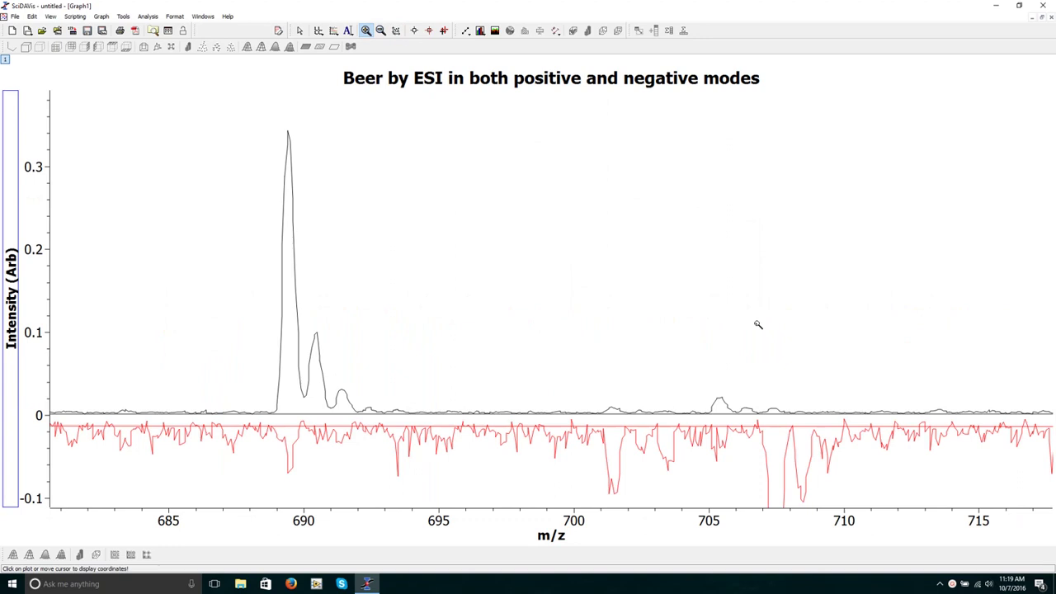
click(415, 31)
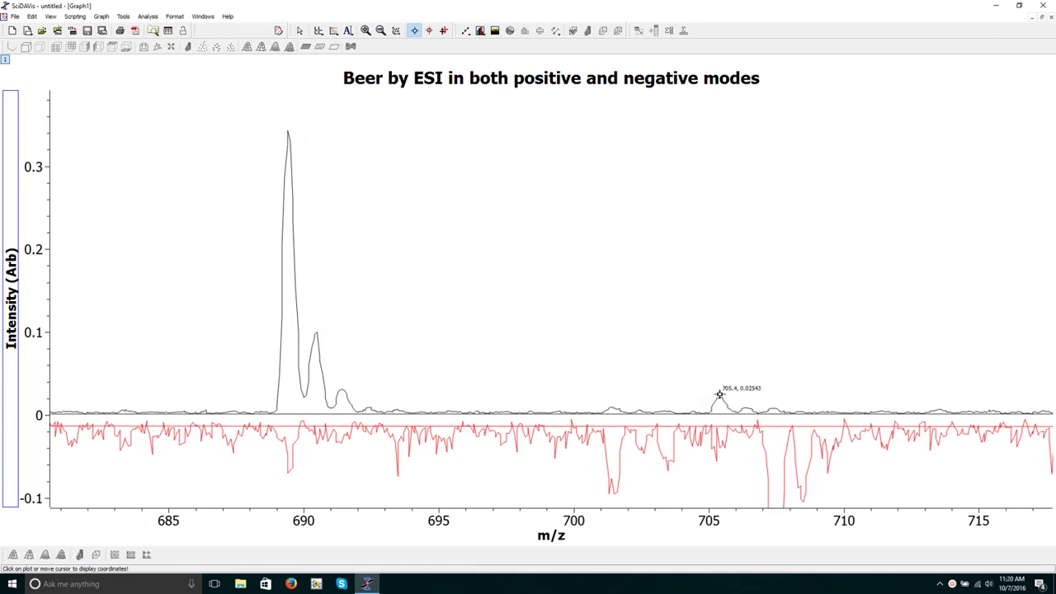
click(396, 30)
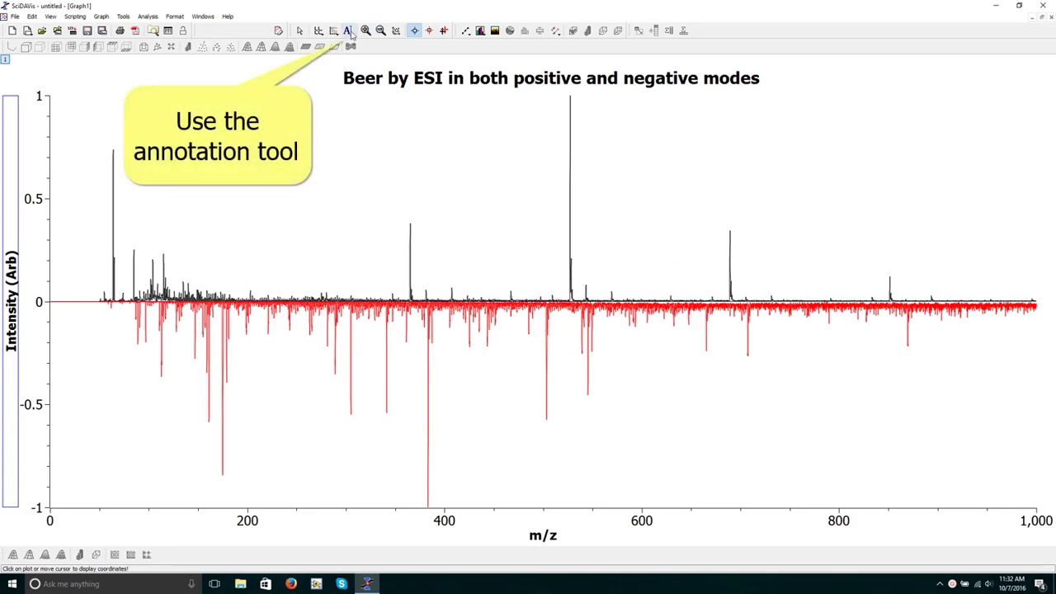
Add the text label "p1" on the active layer at the top of the positive-mode peak near m/z 365
click(349, 30)
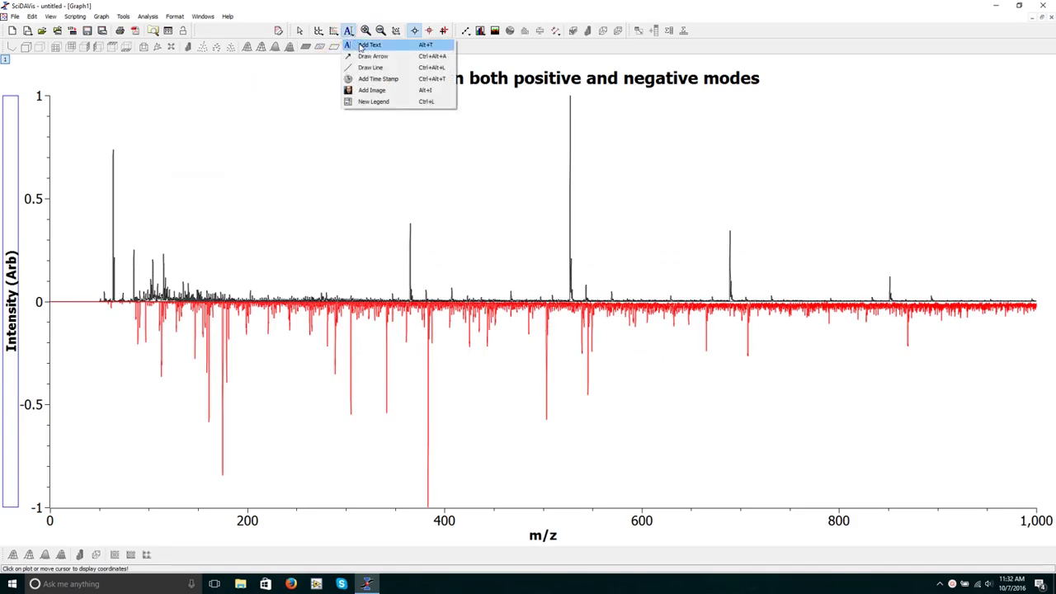
click(360, 47)
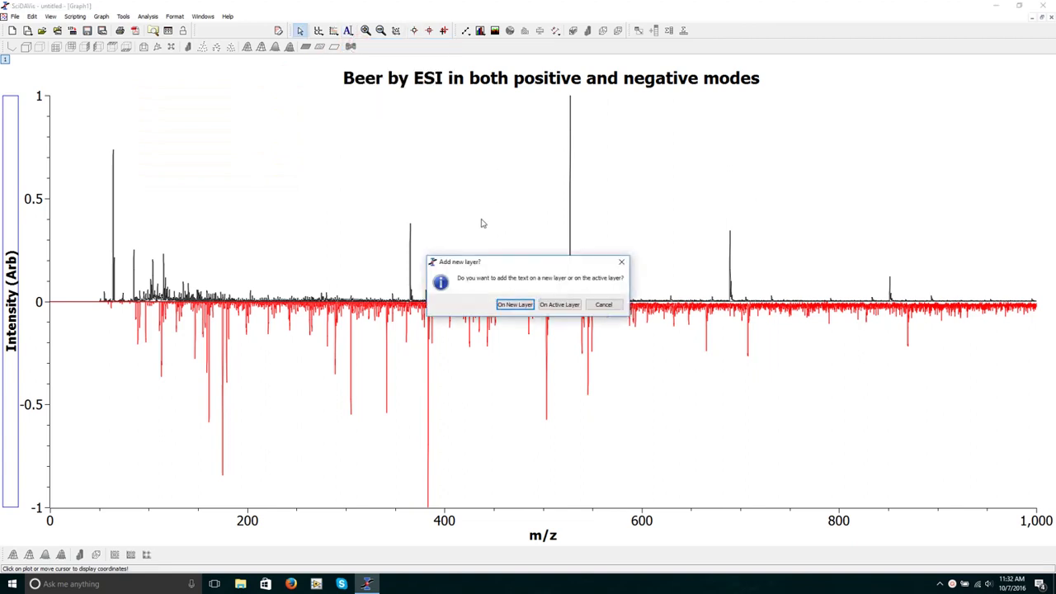
click(560, 305)
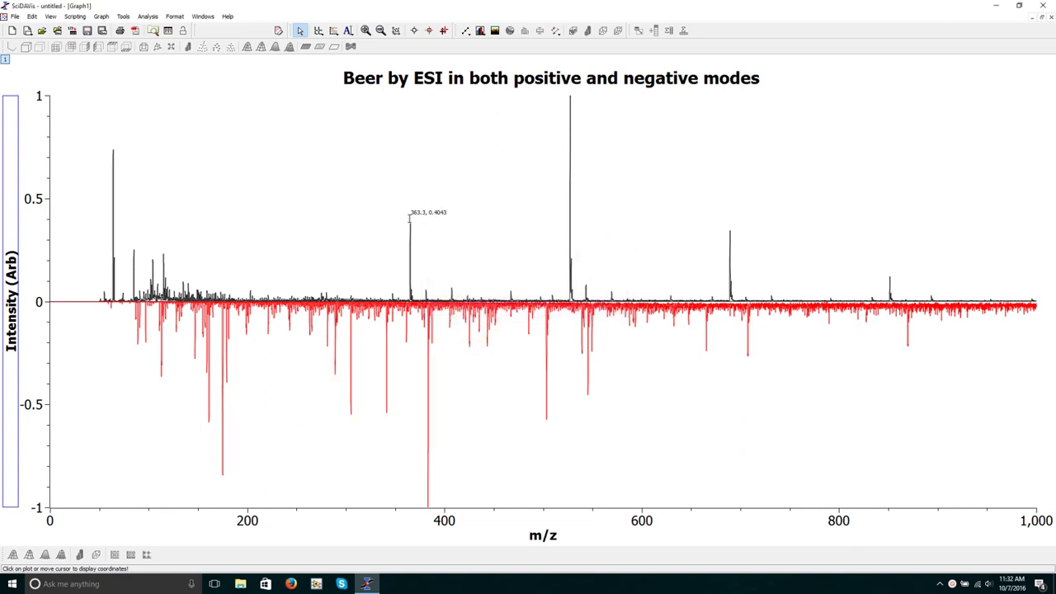
click(409, 218)
text(p1)
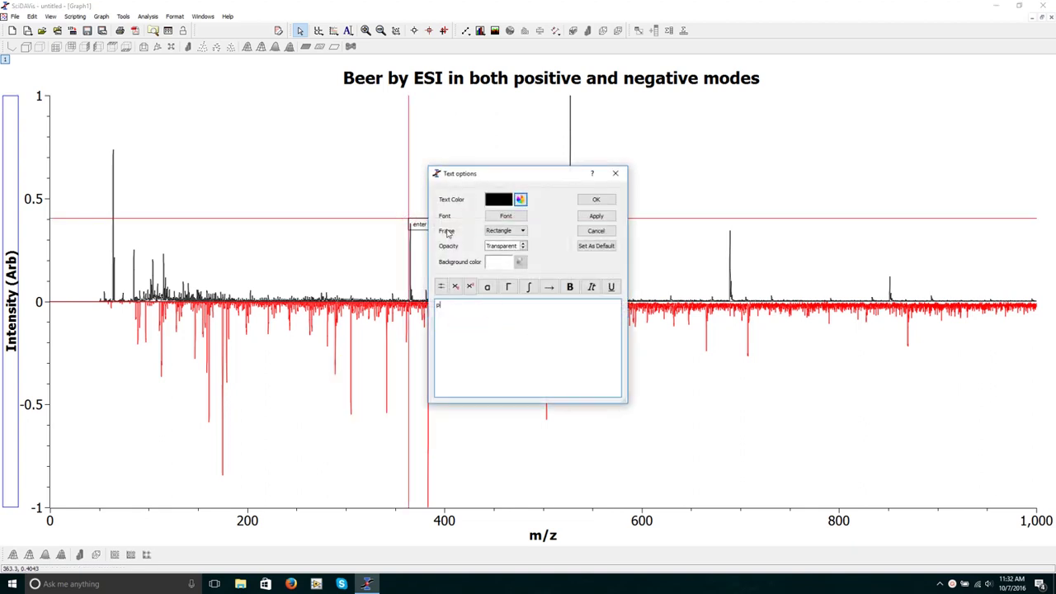
click(594, 200)
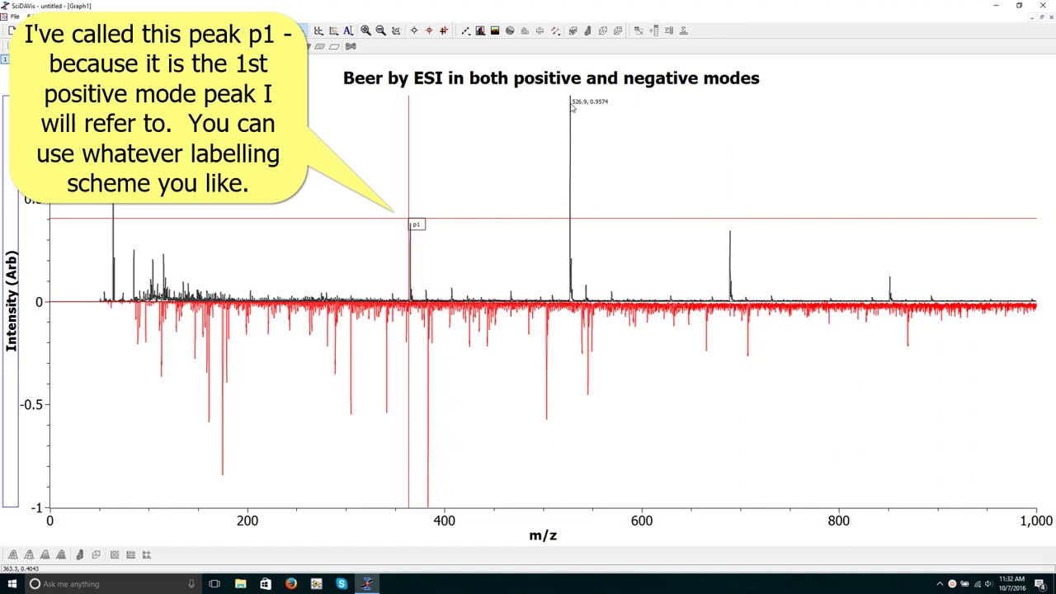
Add the text label "p2" on the active layer at the top of the tallest positive-mode peak near m/z 527
click(348, 31)
click(377, 43)
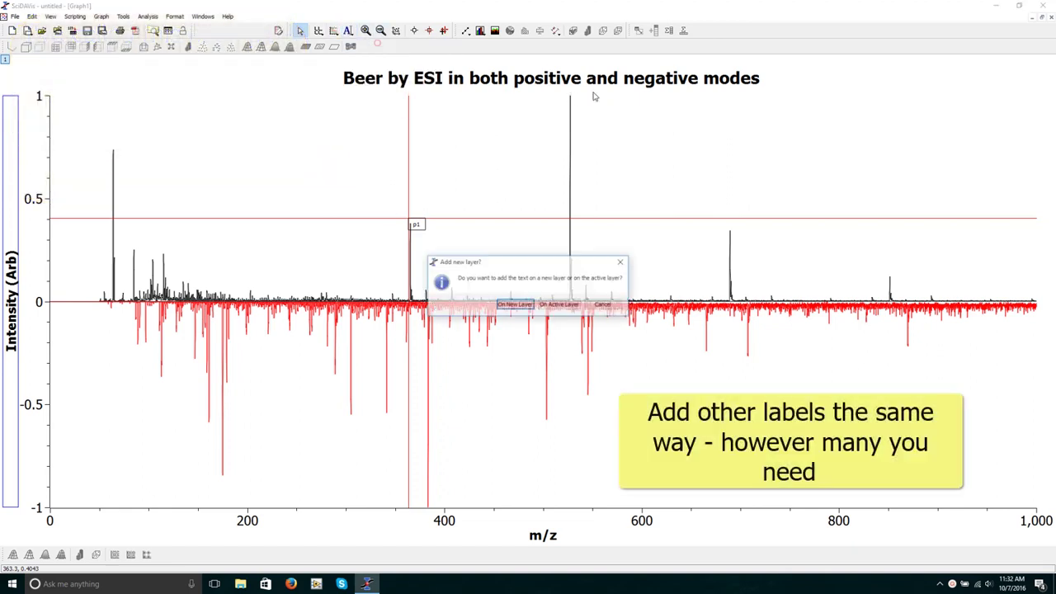
click(559, 304)
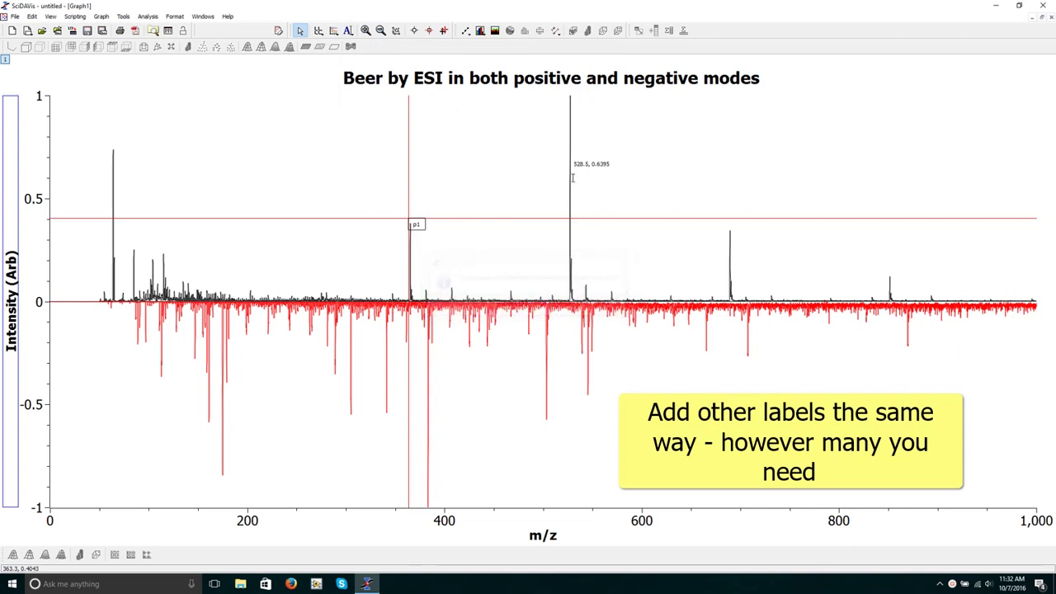
click(575, 99)
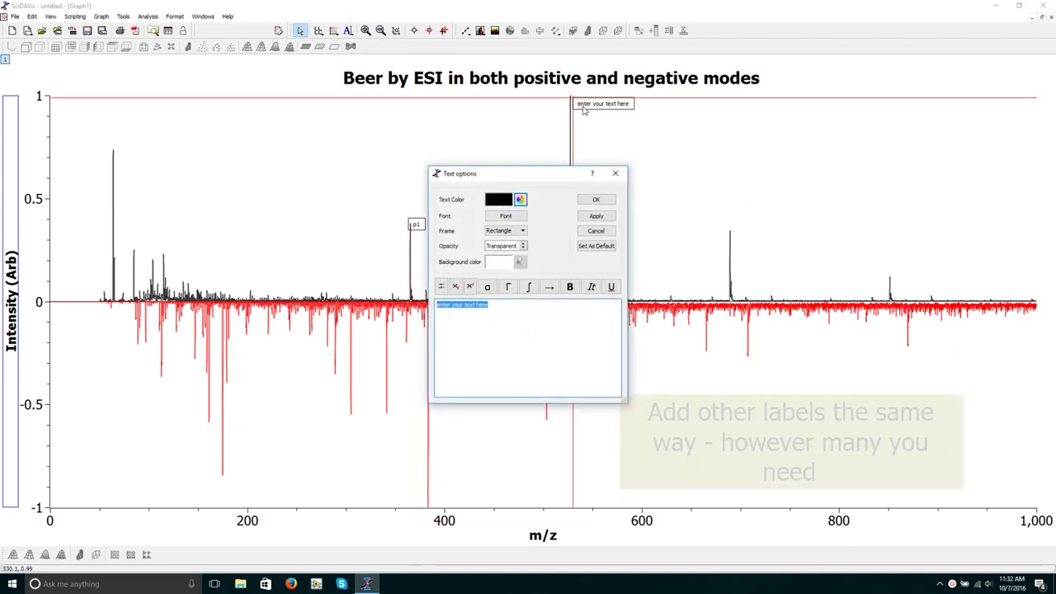
text(p2)
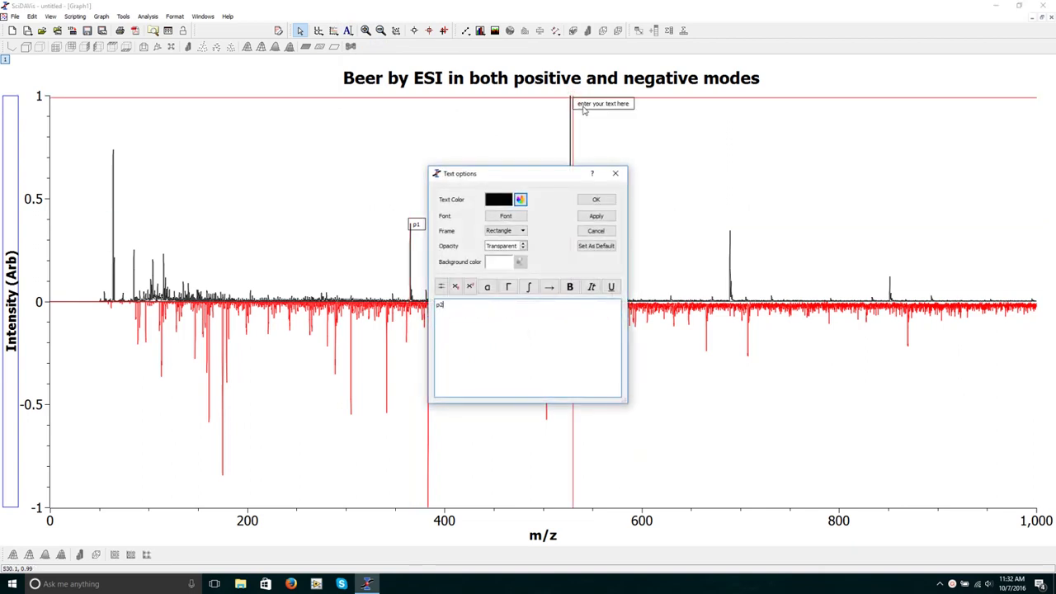
click(596, 201)
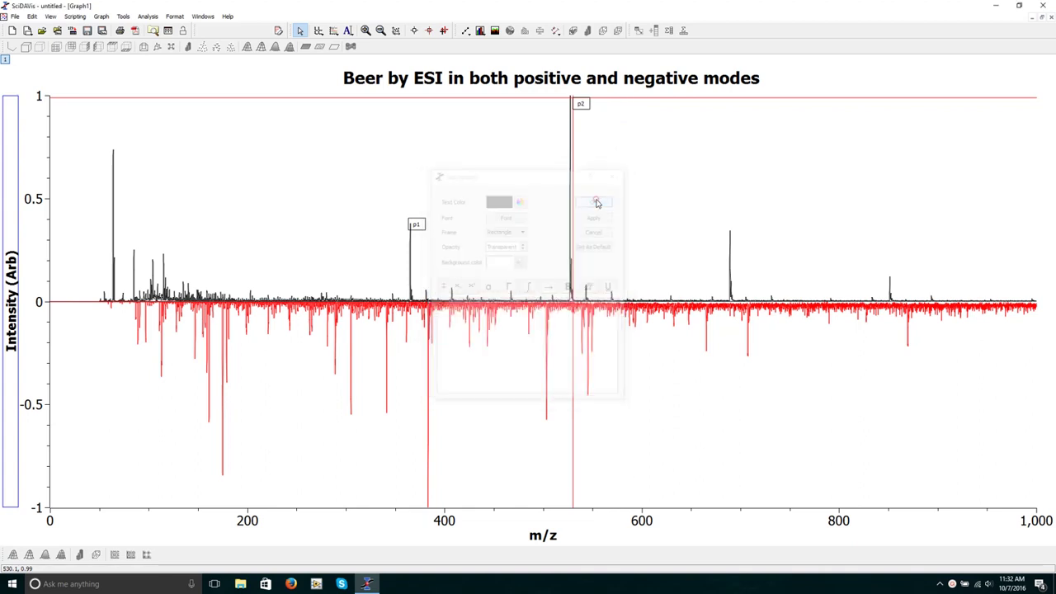
Add the text label "p3" on the active layer at the top of the positive-mode peak near m/z 690
click(348, 31)
click(359, 40)
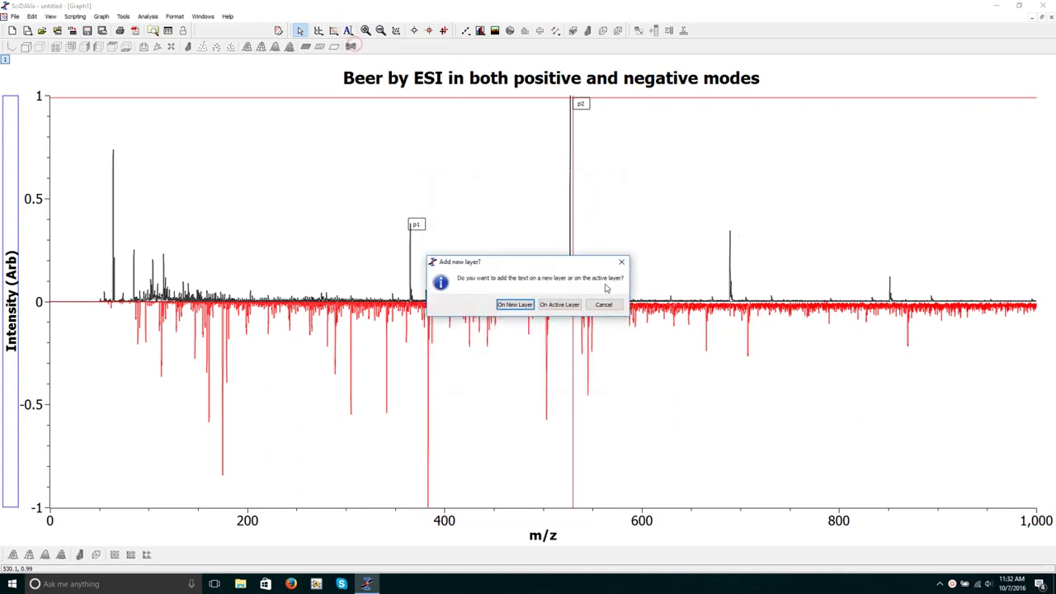
click(559, 304)
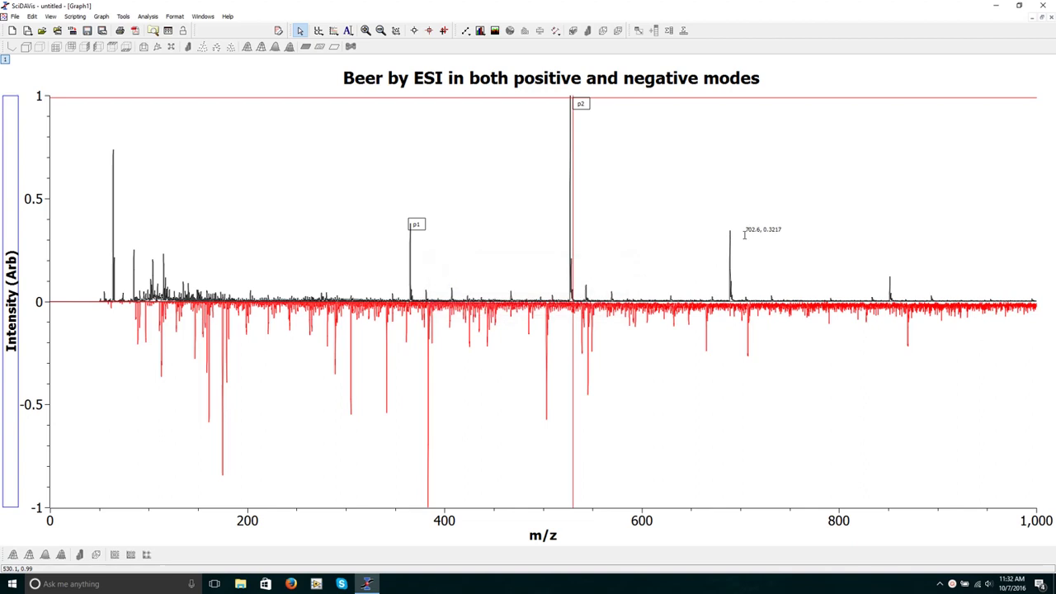
click(732, 226)
text(p3)
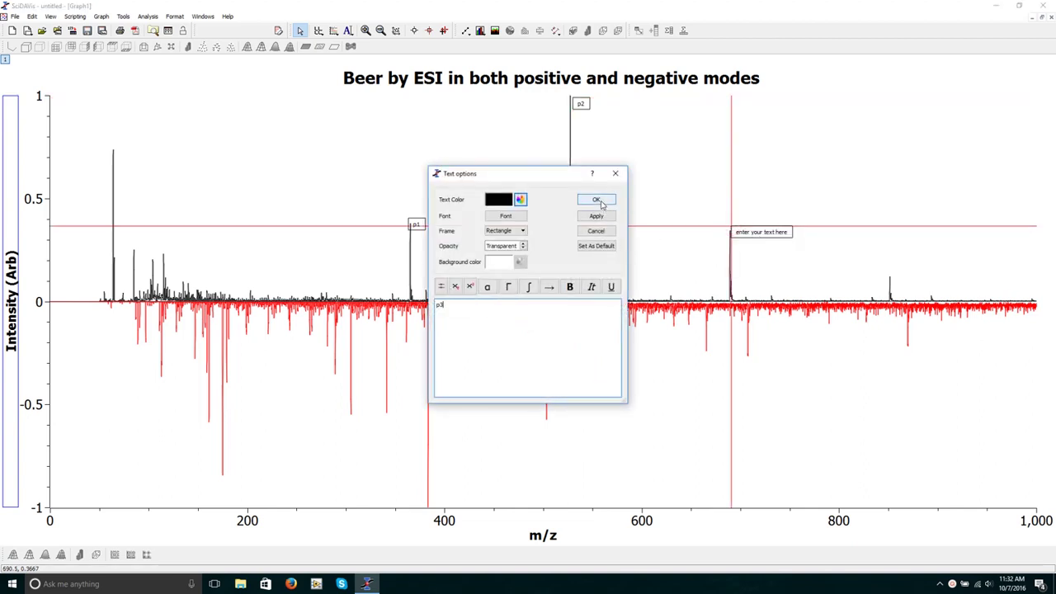
click(597, 200)
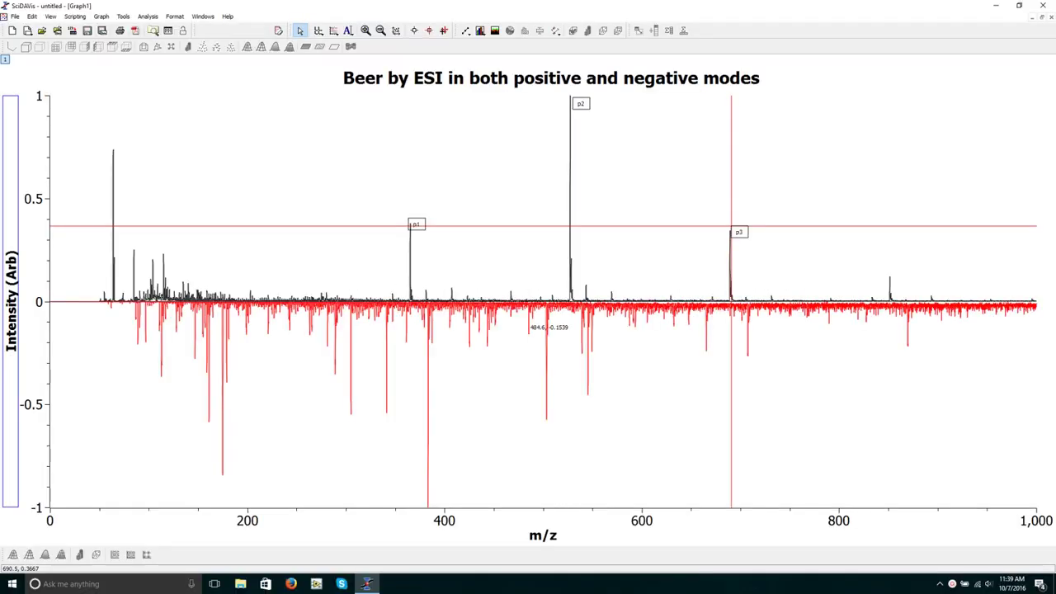
Draw an arrow from the negative-mode peak near m/z 550 diagonally down to about m/z 600 at intensity -0.43
click(351, 31)
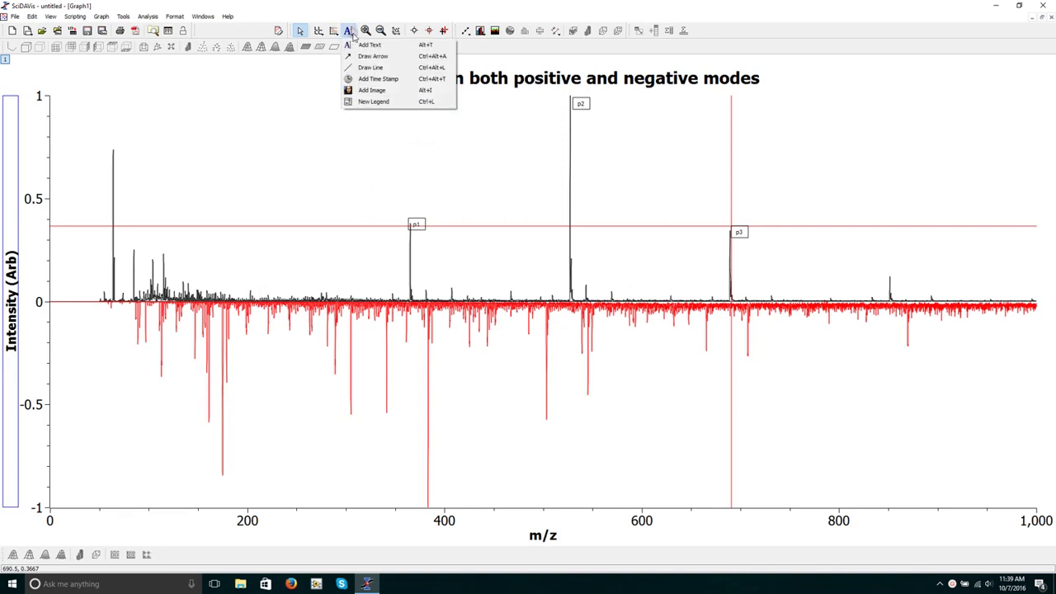
click(367, 56)
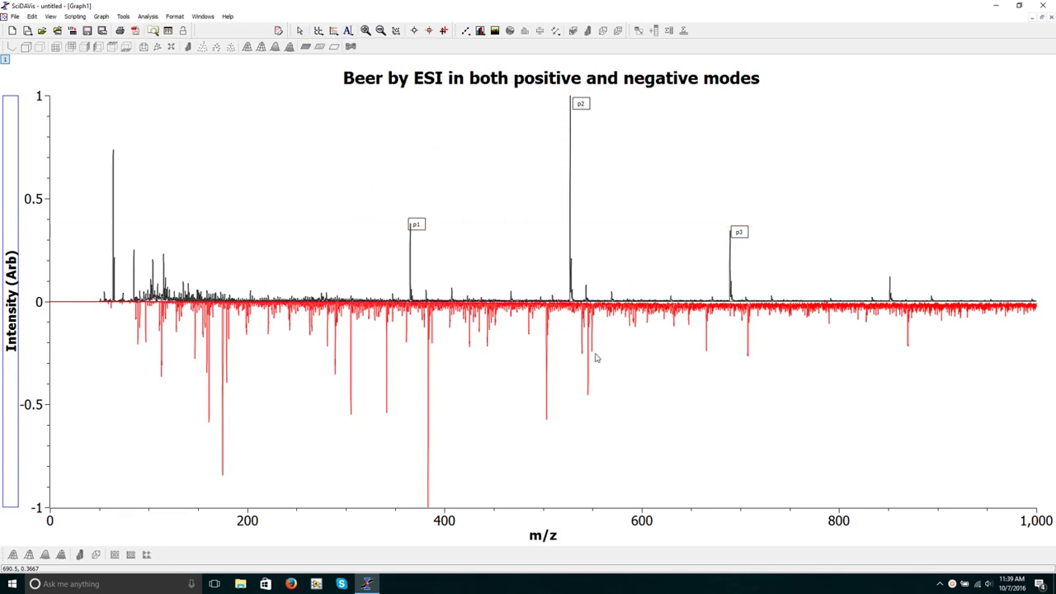
drag(595, 355, 642, 391)
Add the text label "n1" on the active layer at the head of the arrow beside the negative-mode peaks
click(349, 31)
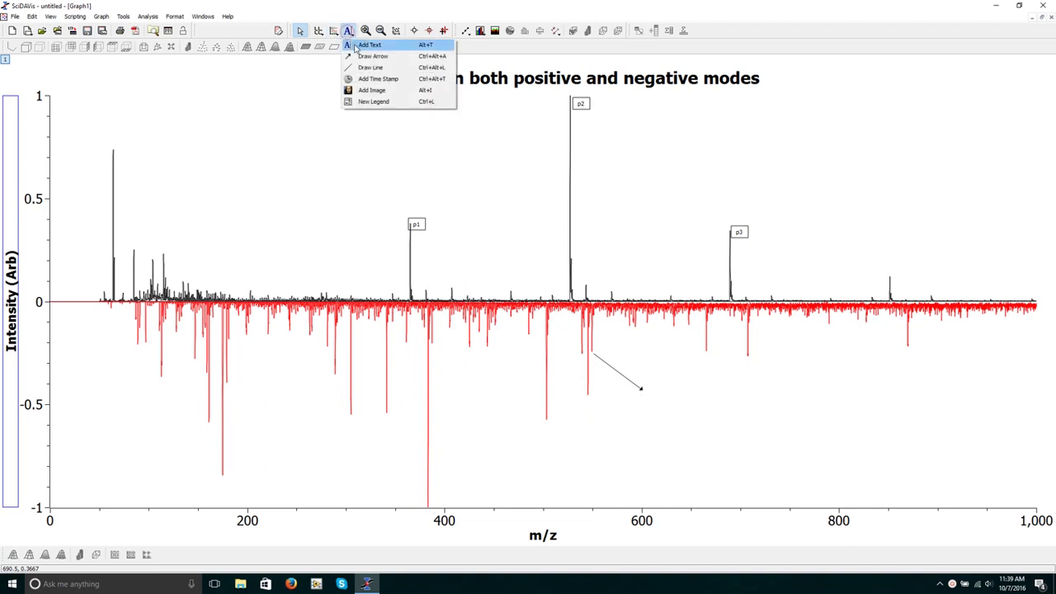
click(354, 47)
click(554, 307)
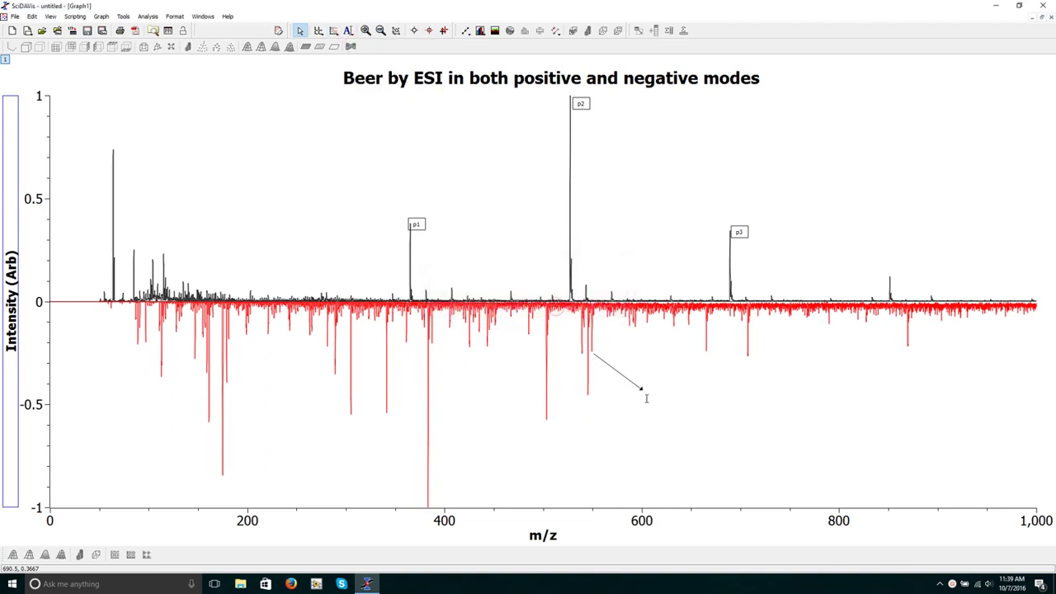
click(645, 397)
text(n1)
click(603, 202)
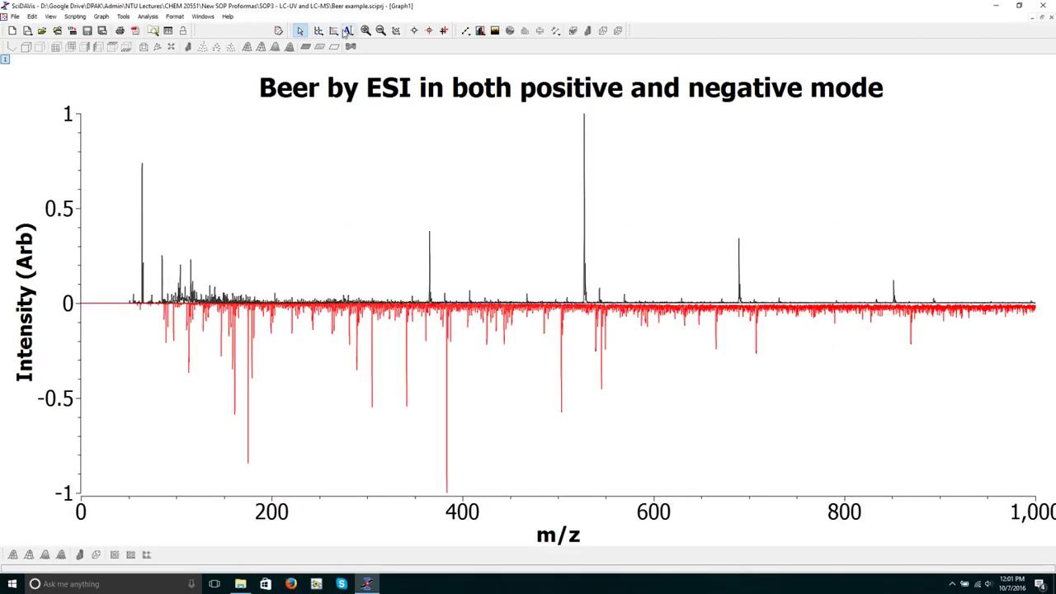
Draw a horizontal arrow between the positive-mode peaks near m/z 365 and m/z 527 and give its start an arrowhead too
click(345, 31)
click(373, 52)
drag(429, 266, 582, 268)
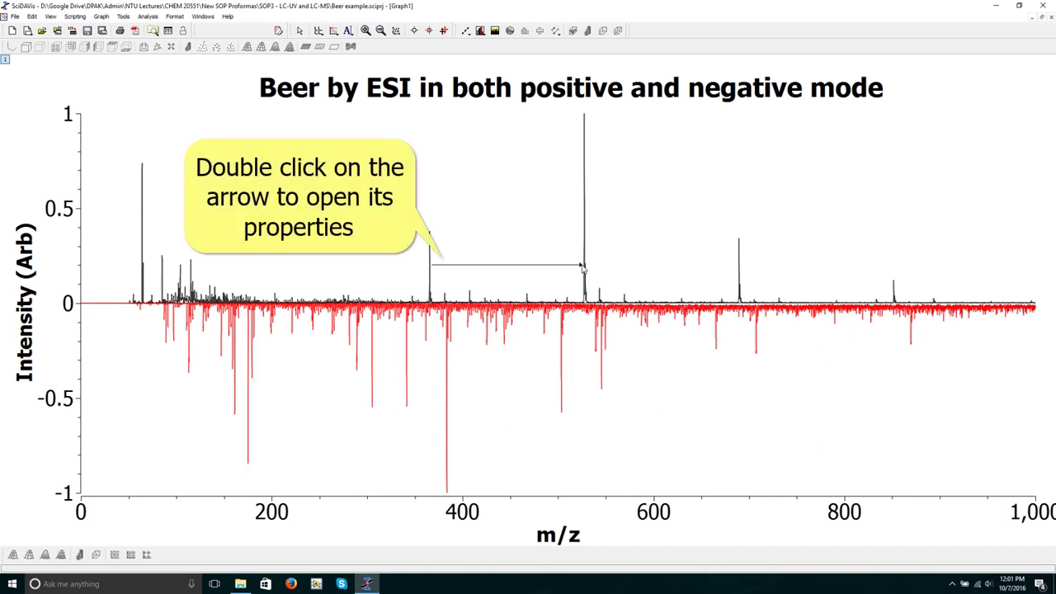
double_click(571, 265)
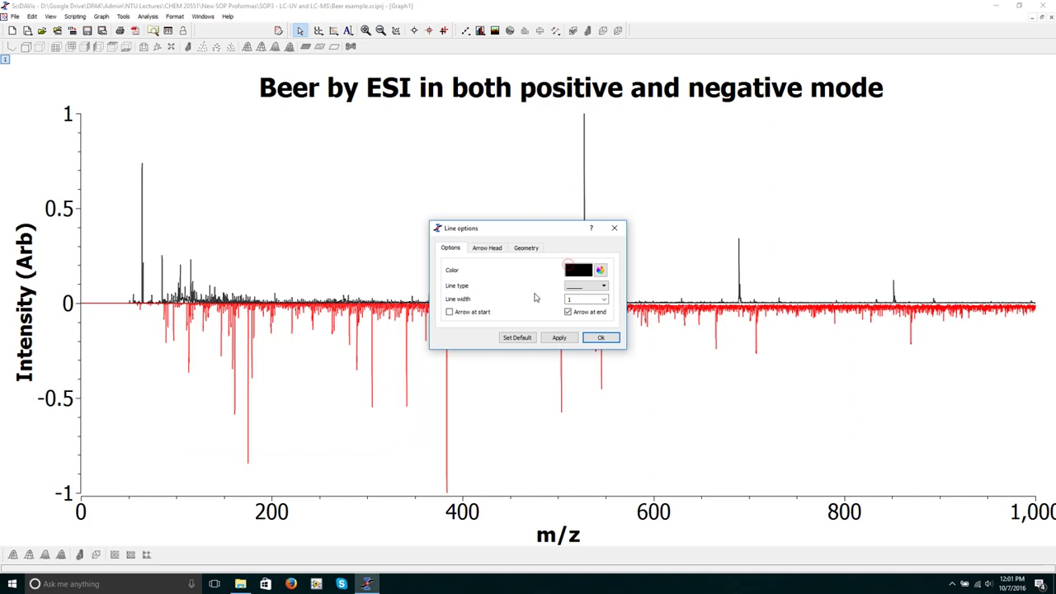
click(449, 312)
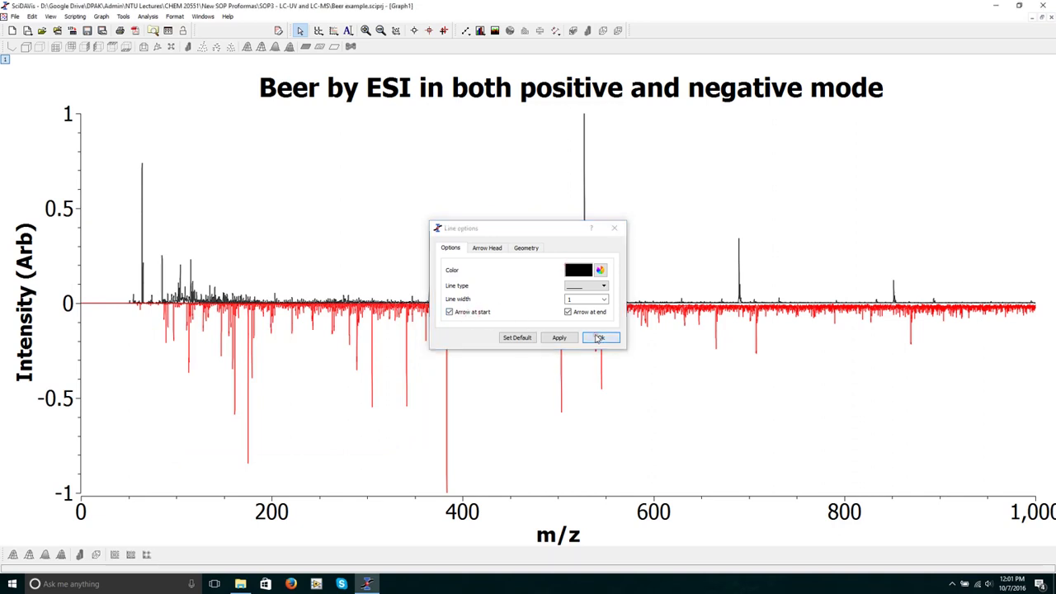
click(601, 337)
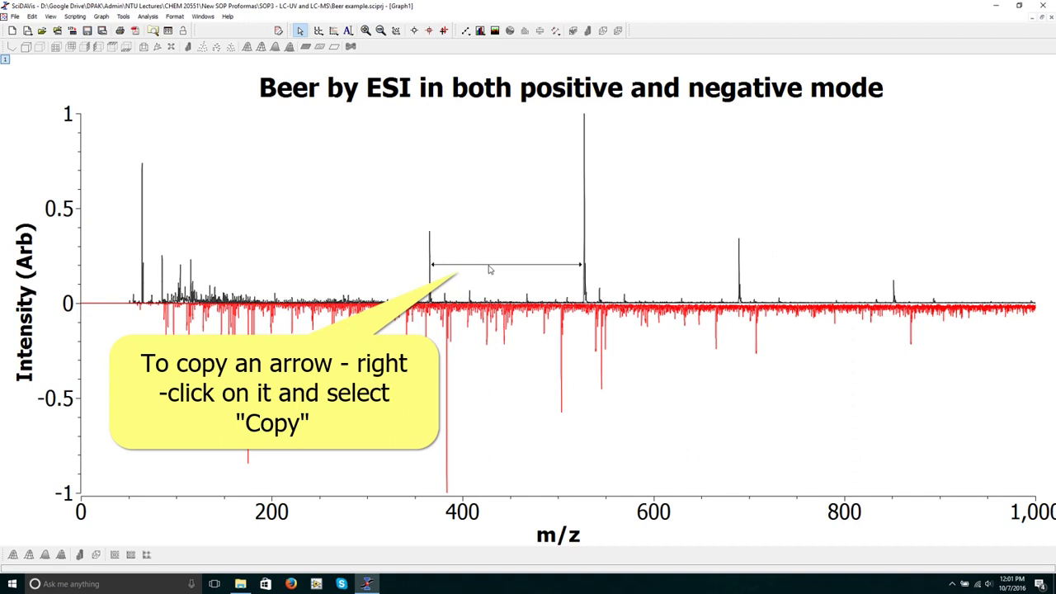
Copy the double-headed arrow and place one copy between the peaks near m/z 527 and 690 and another between those near 690 and 851
right_click(488, 265)
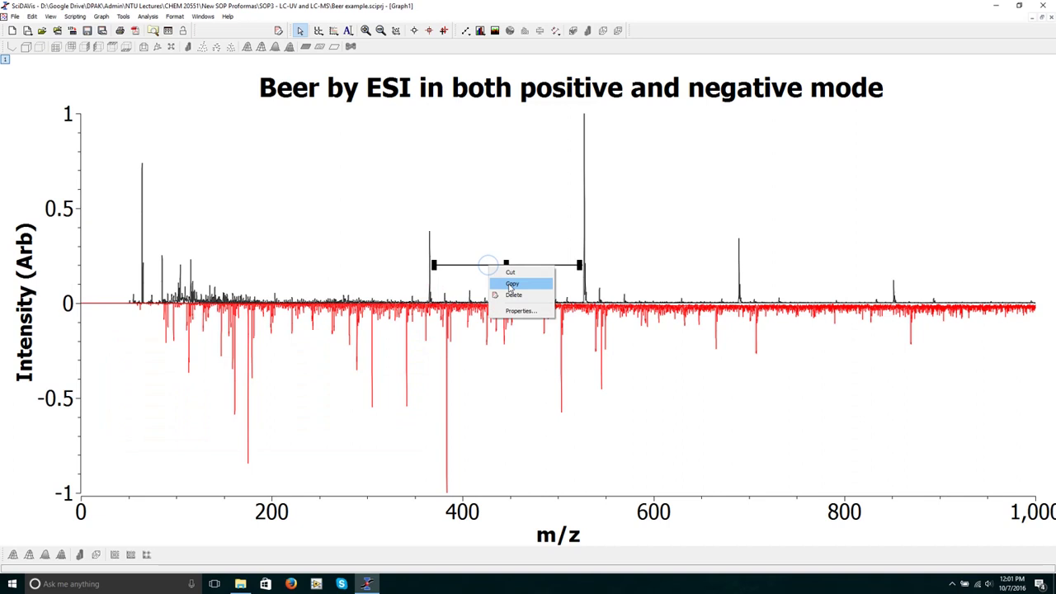
click(510, 285)
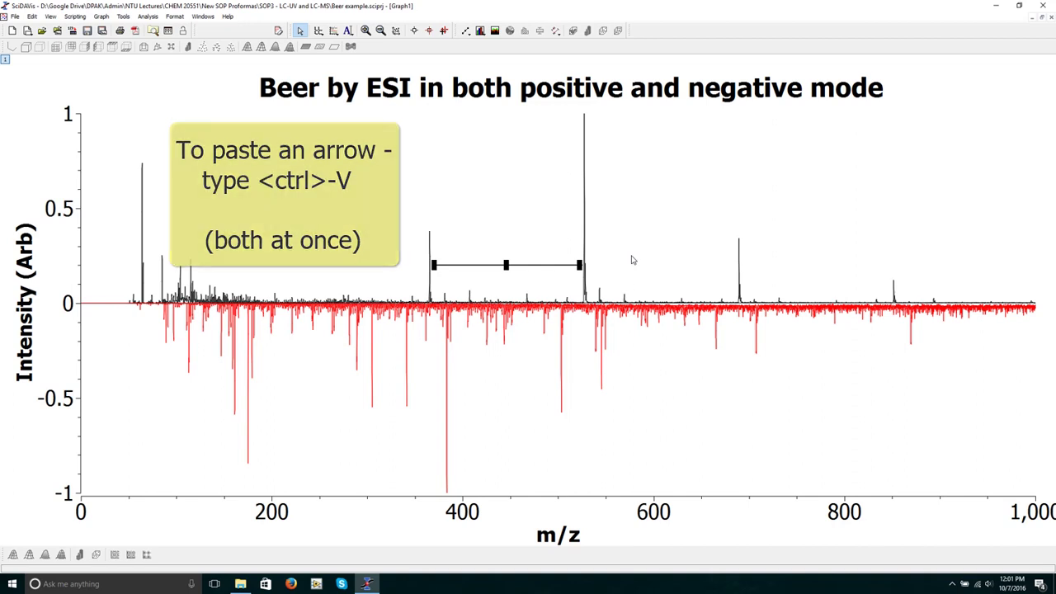
click(631, 259)
key(ctrl+v)
drag(549, 272, 696, 267)
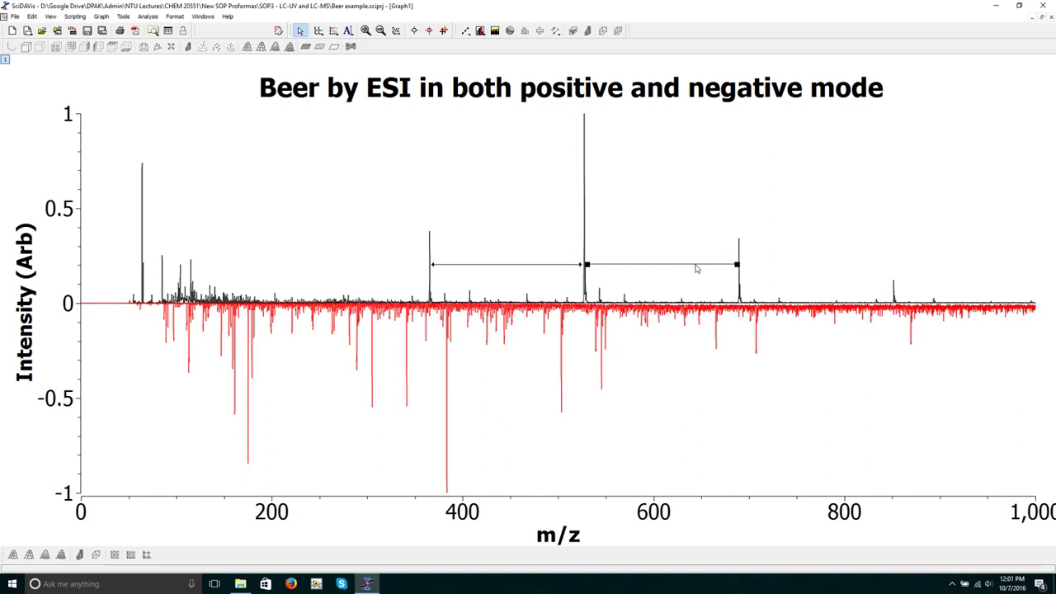
click(559, 270)
key(ctrl+v)
drag(565, 272, 864, 269)
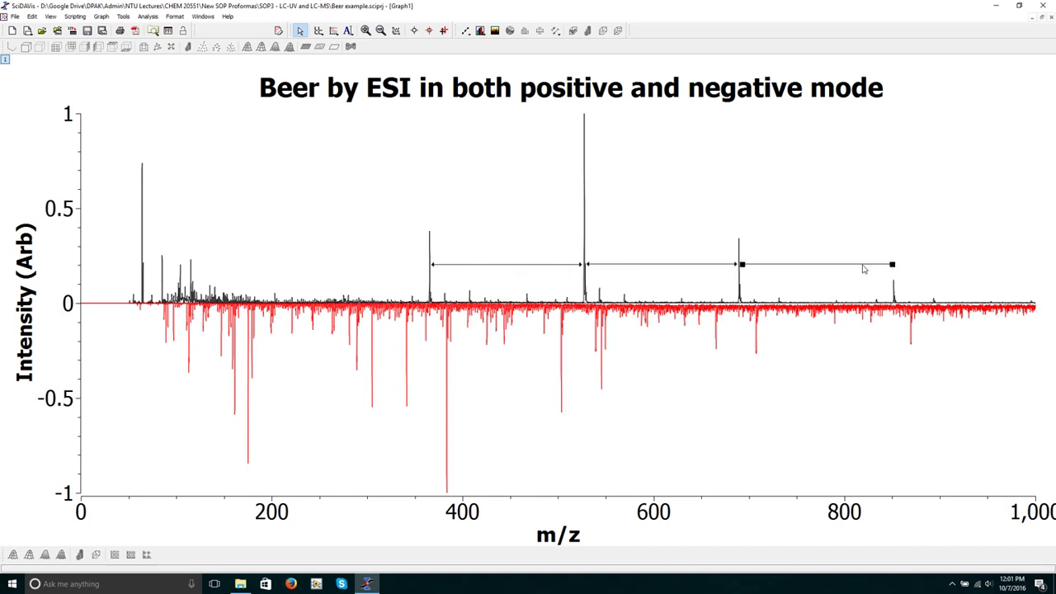
Set the start and end Y coordinates of the arrow between the m/z 365 and 527 peaks to 0.2
double_click(522, 265)
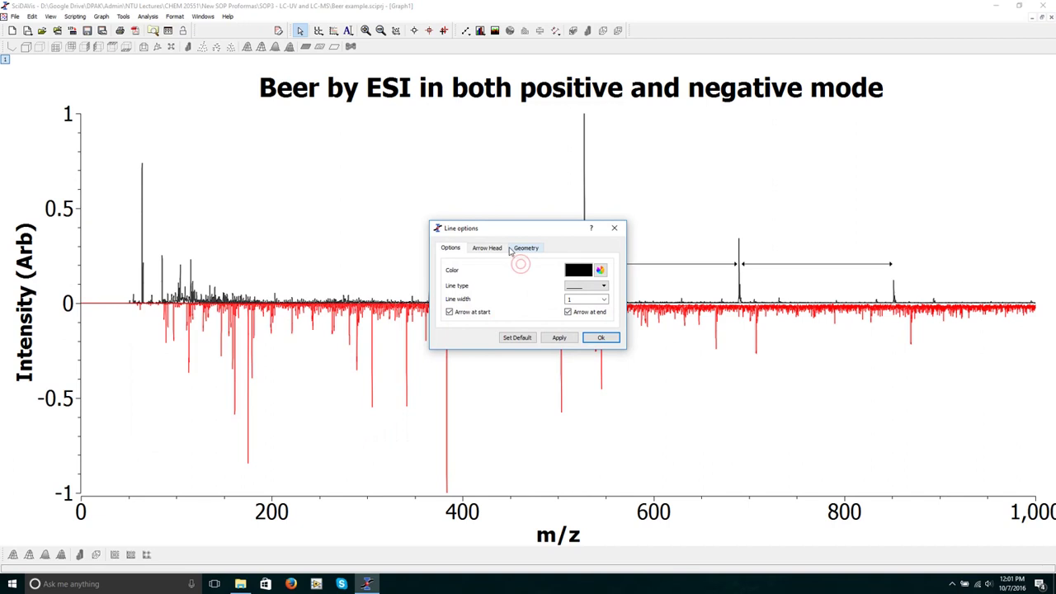
click(514, 250)
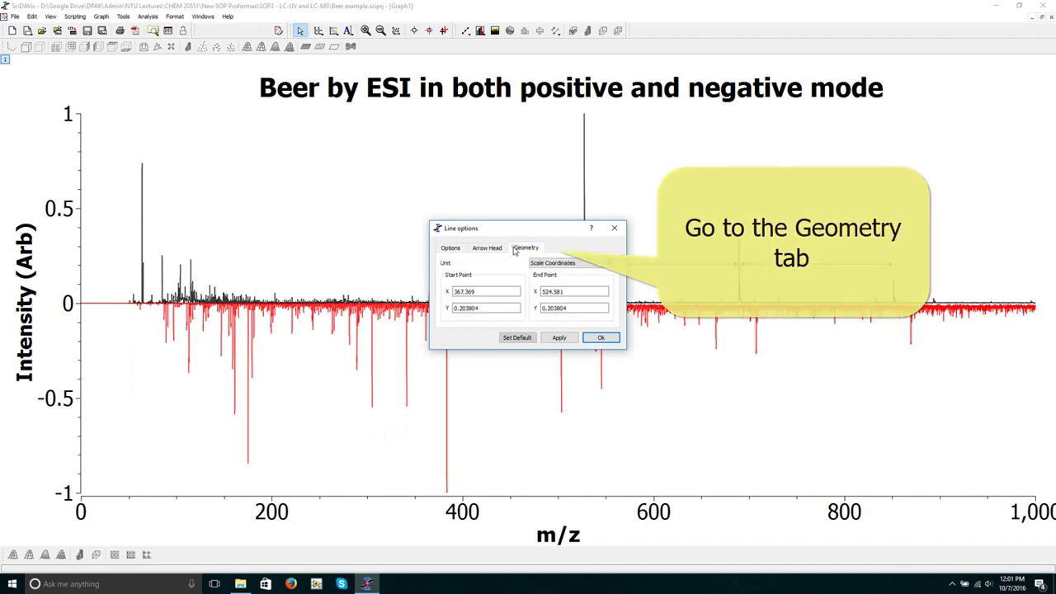
click(476, 294)
drag(475, 294, 415, 295)
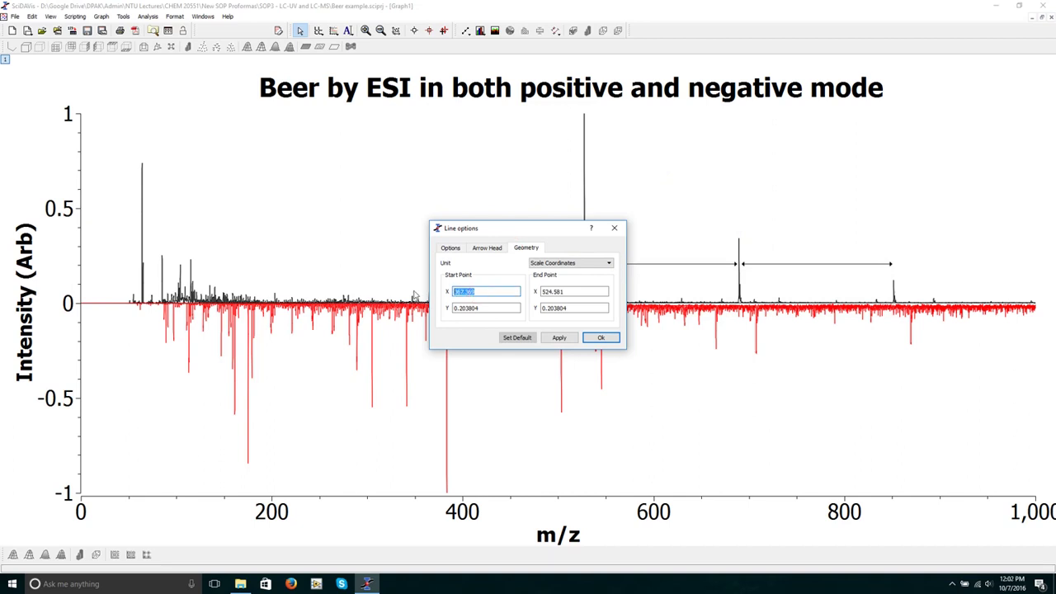
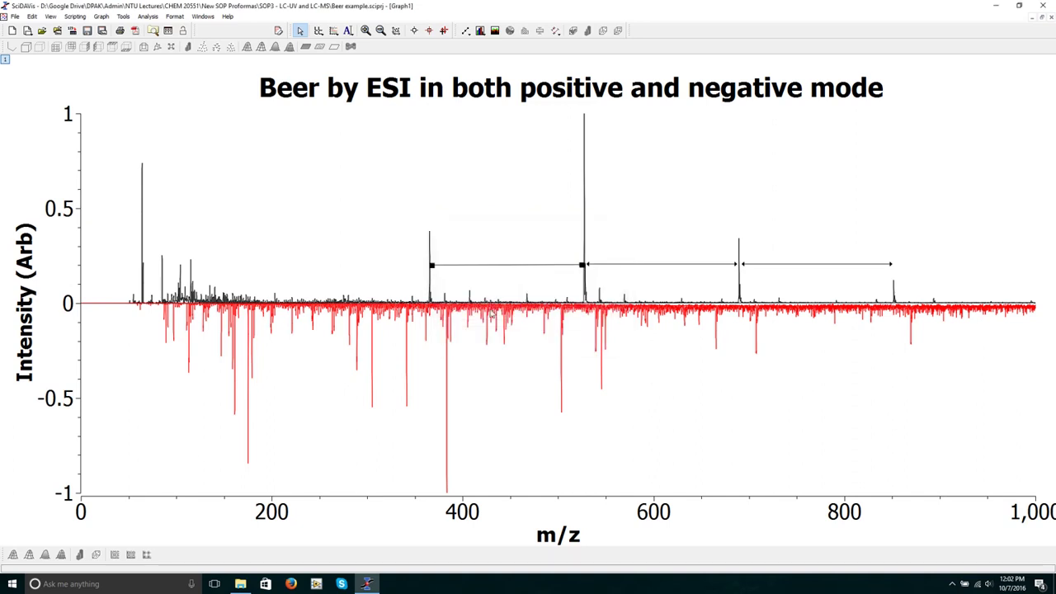
double_click(522, 266)
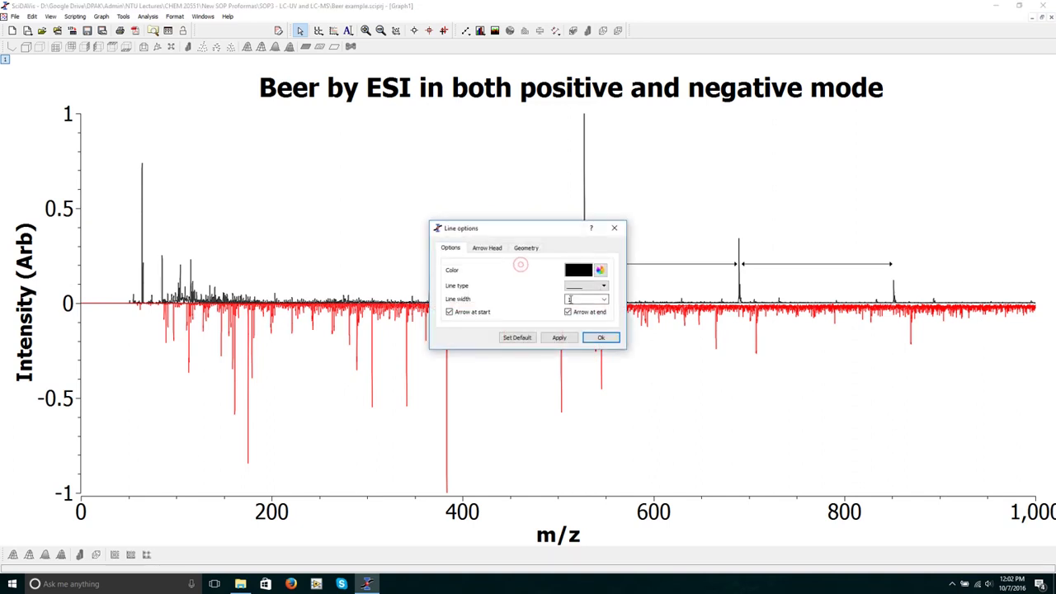
click(521, 247)
double_click(559, 307)
text(0.2)
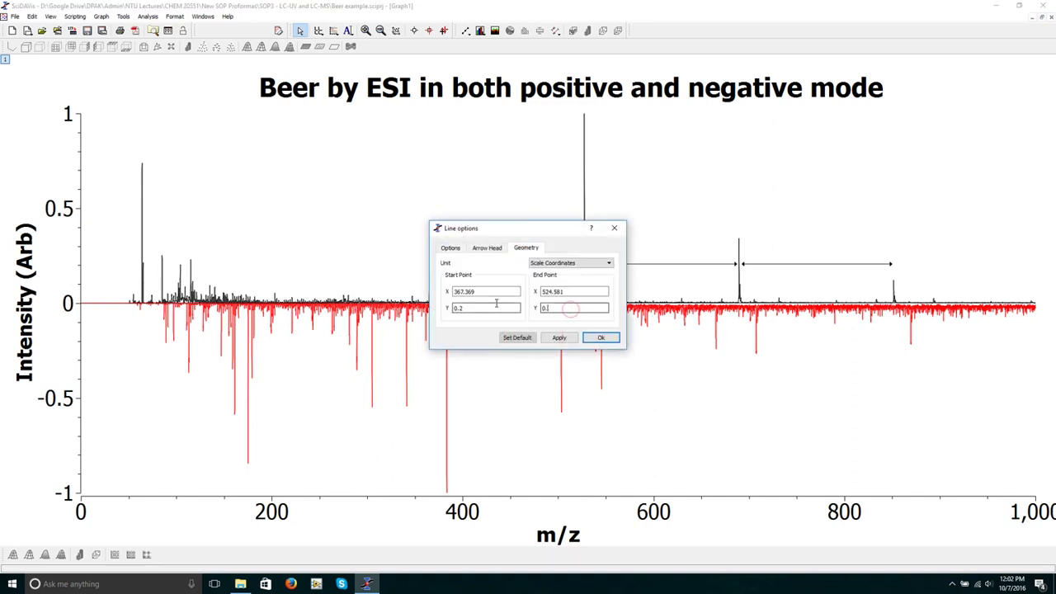
key(Return)
Set the start and end Y coordinates of the arrow between the m/z 527 and 690 peaks to 0.2
double_click(629, 265)
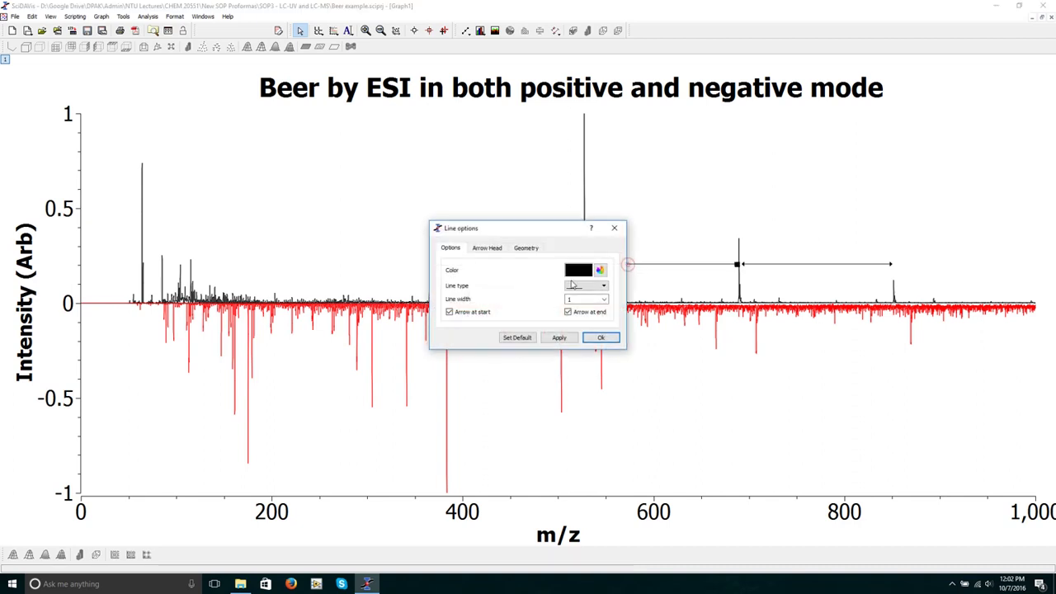
click(525, 247)
double_click(481, 306)
text(0.2)
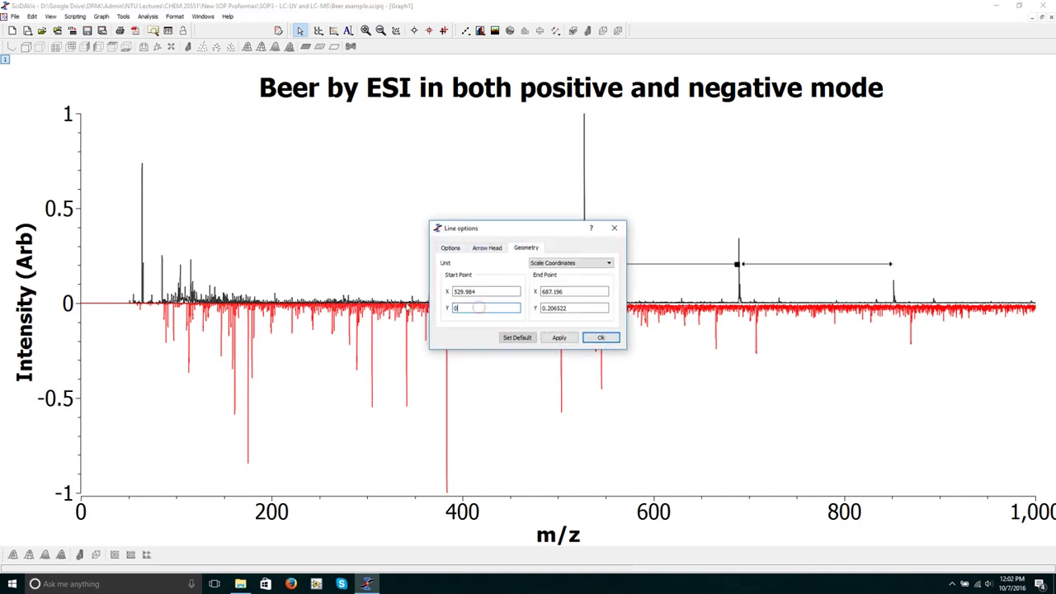
double_click(564, 308)
text(0.2)
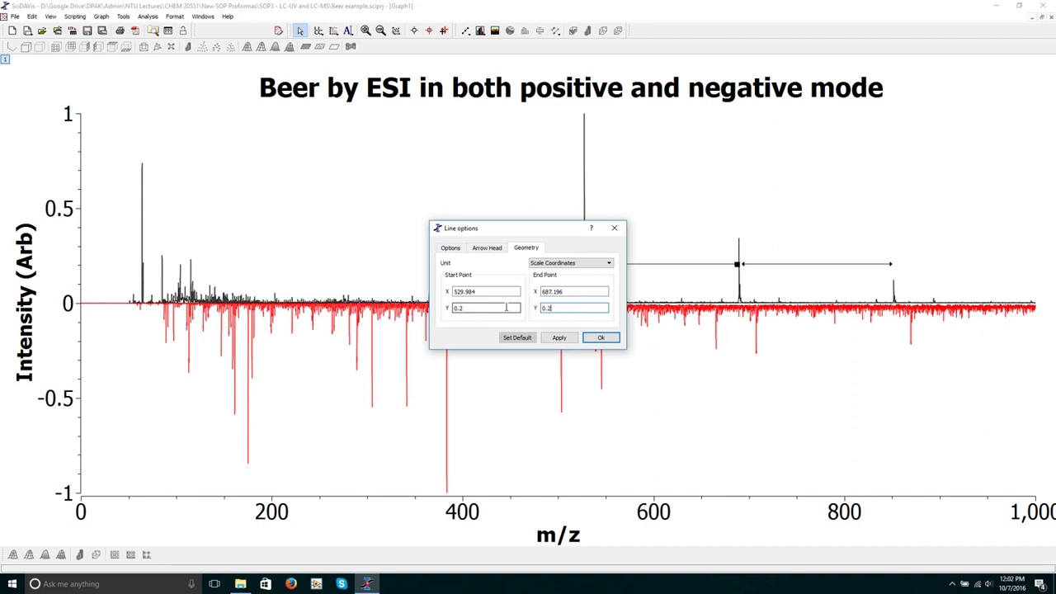
key(Return)
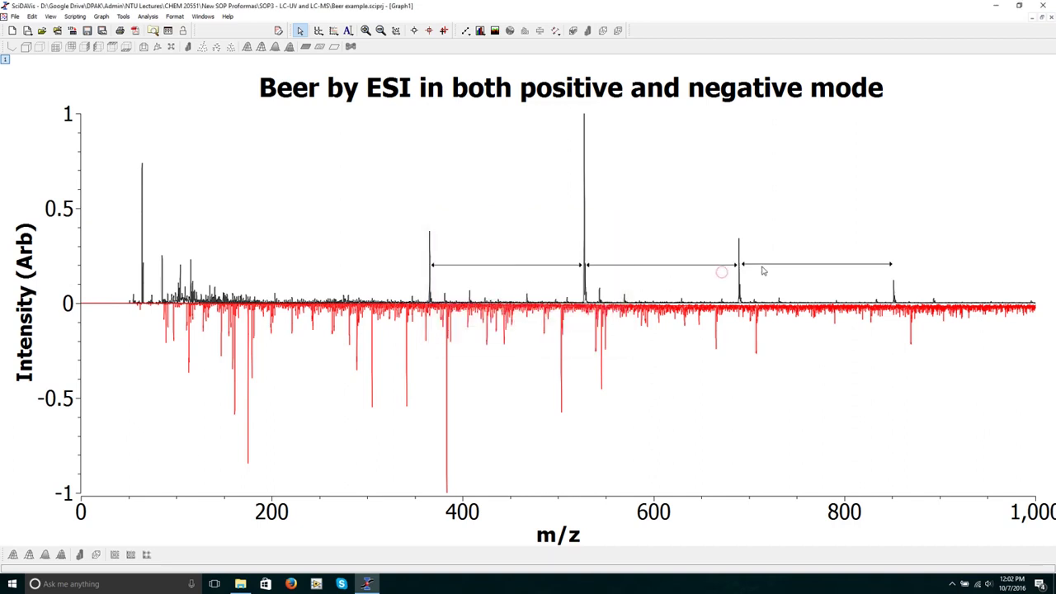
Set the start and end Y coordinates of the arrow between the m/z 690 and 851 peaks to 0.2
double_click(764, 266)
click(524, 248)
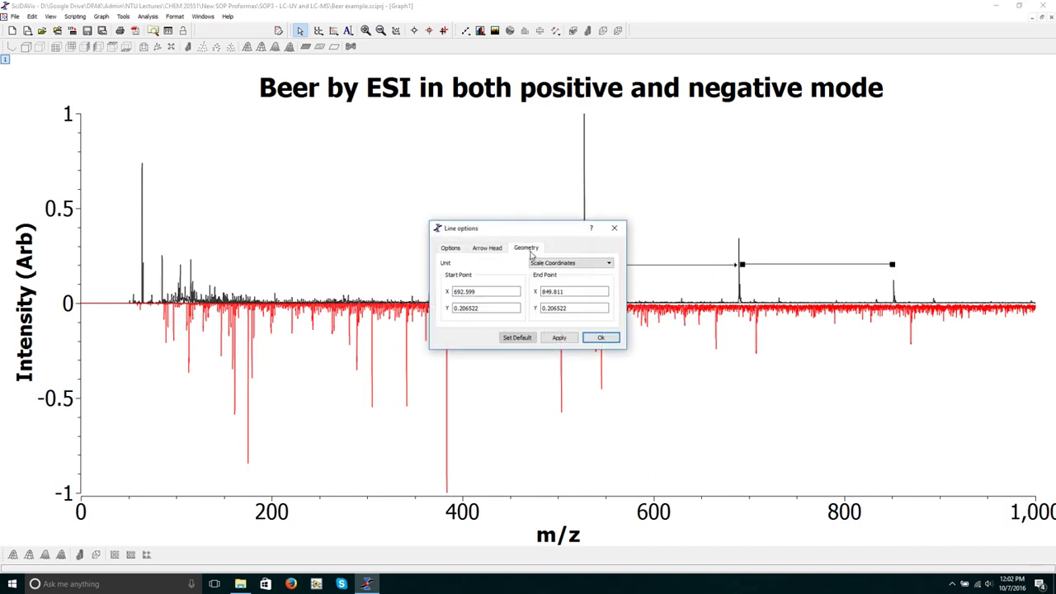
double_click(507, 308)
text(0.2)
double_click(586, 307)
text(0)
key(Return)
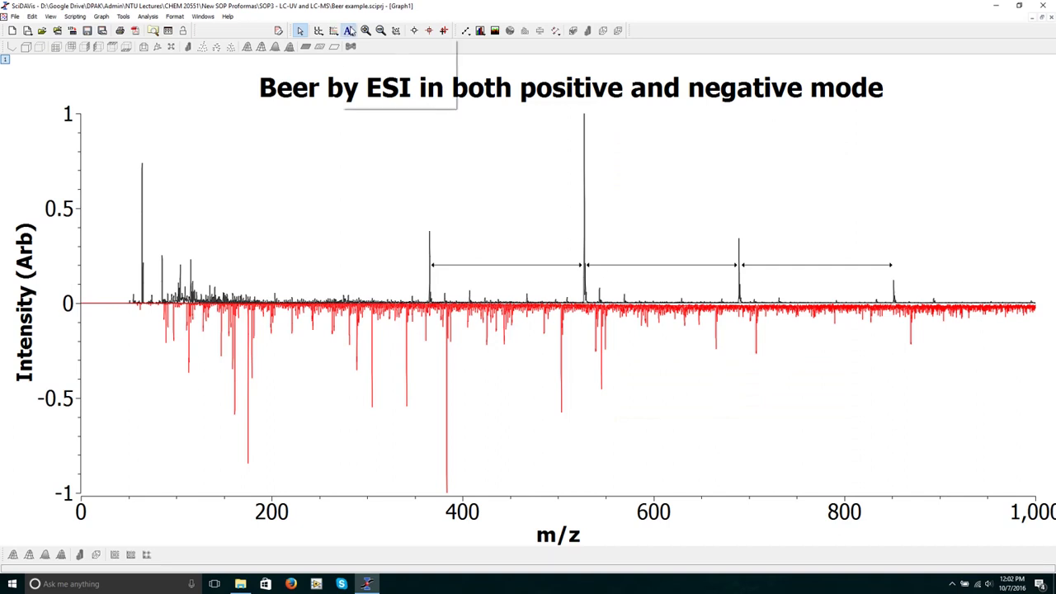
Add the text label "Δm/z" on the active layer above the arrow between the m/z 365 and 527 peaks, using the Greek delta symbol
click(348, 31)
click(359, 47)
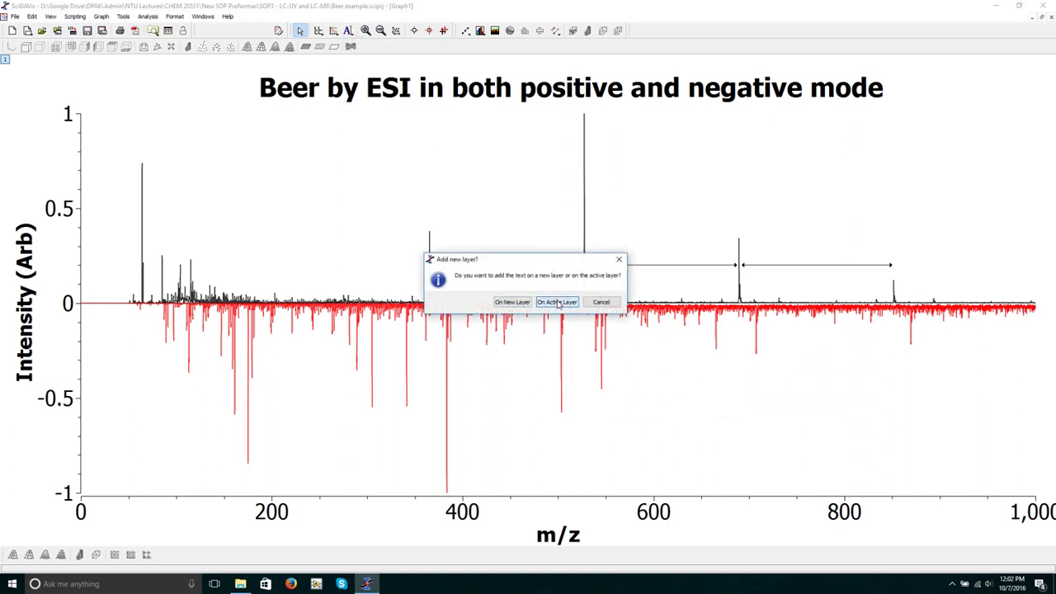
click(558, 302)
click(496, 252)
click(507, 286)
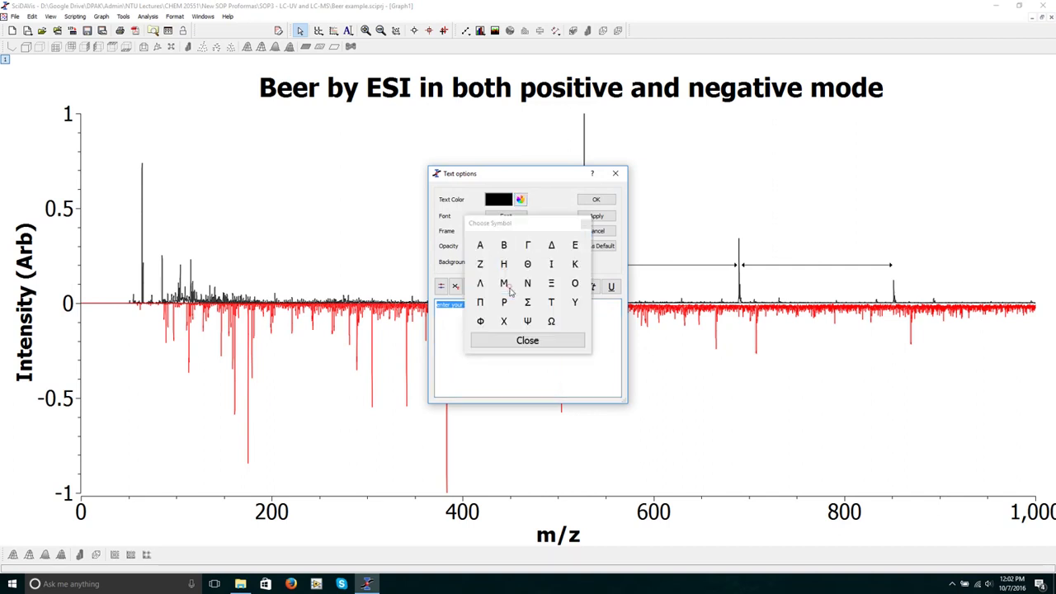
click(552, 246)
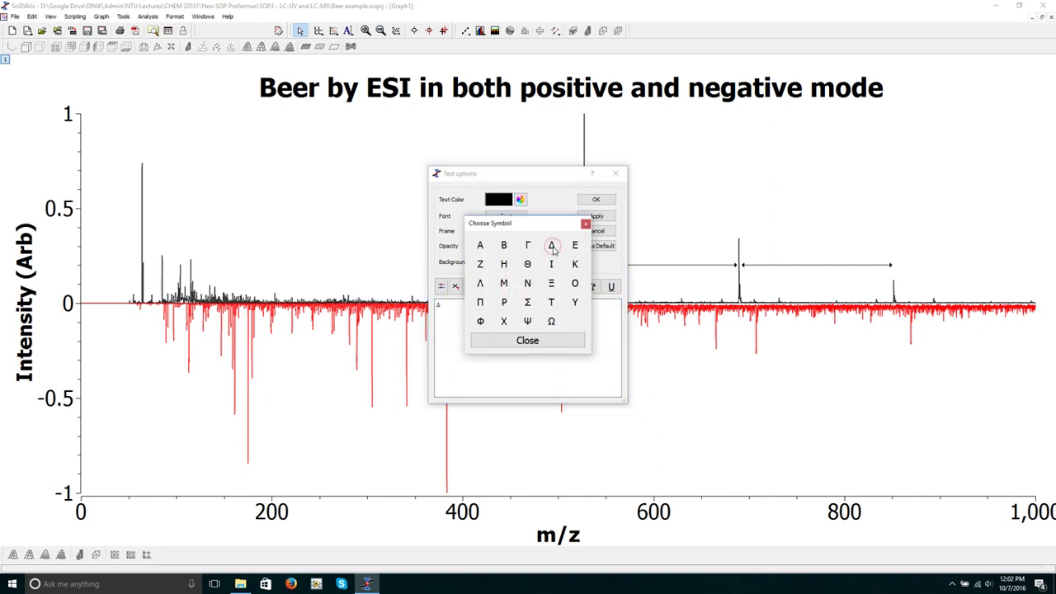
click(562, 341)
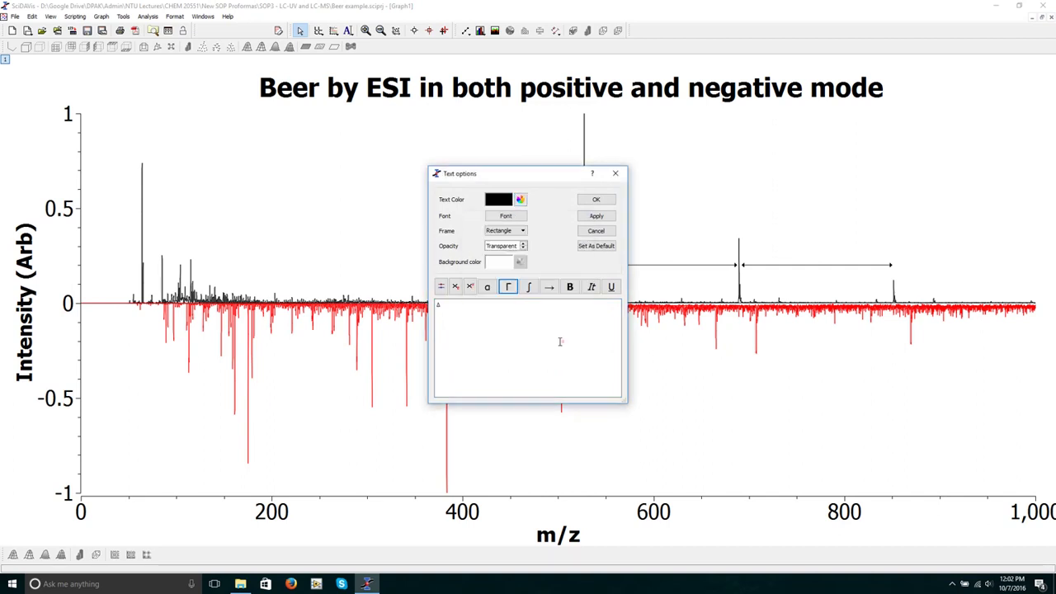
click(452, 308)
click(596, 199)
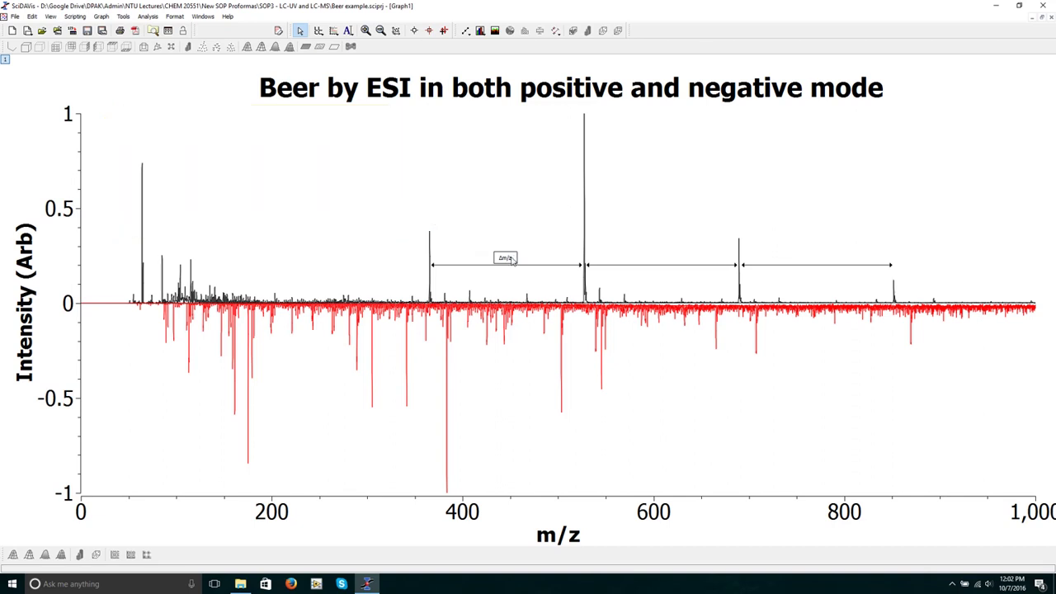
Set the frame of the Δm/z label to None
double_click(506, 257)
click(512, 232)
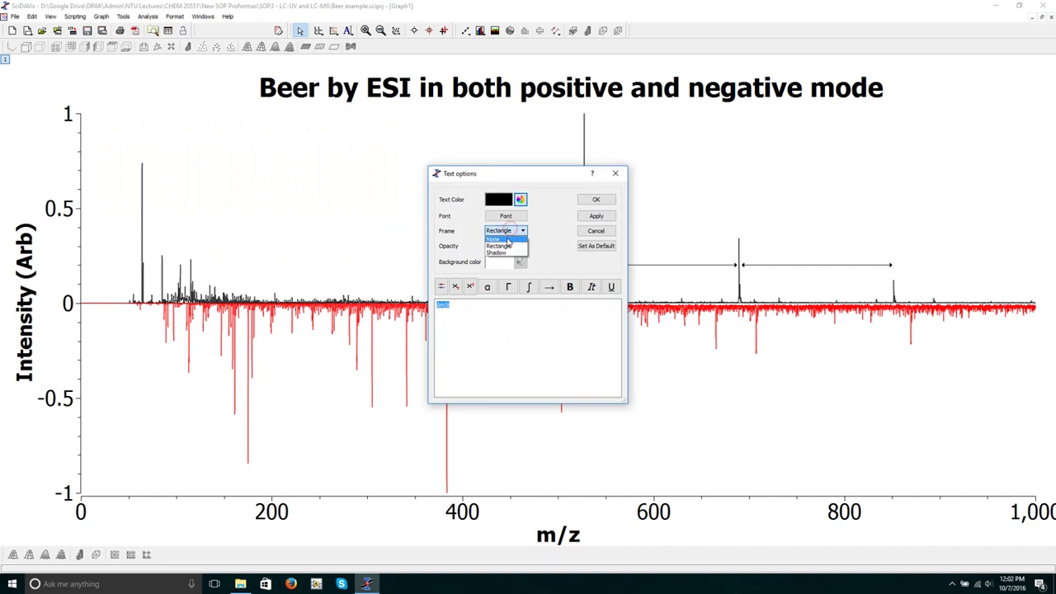
click(501, 222)
click(595, 200)
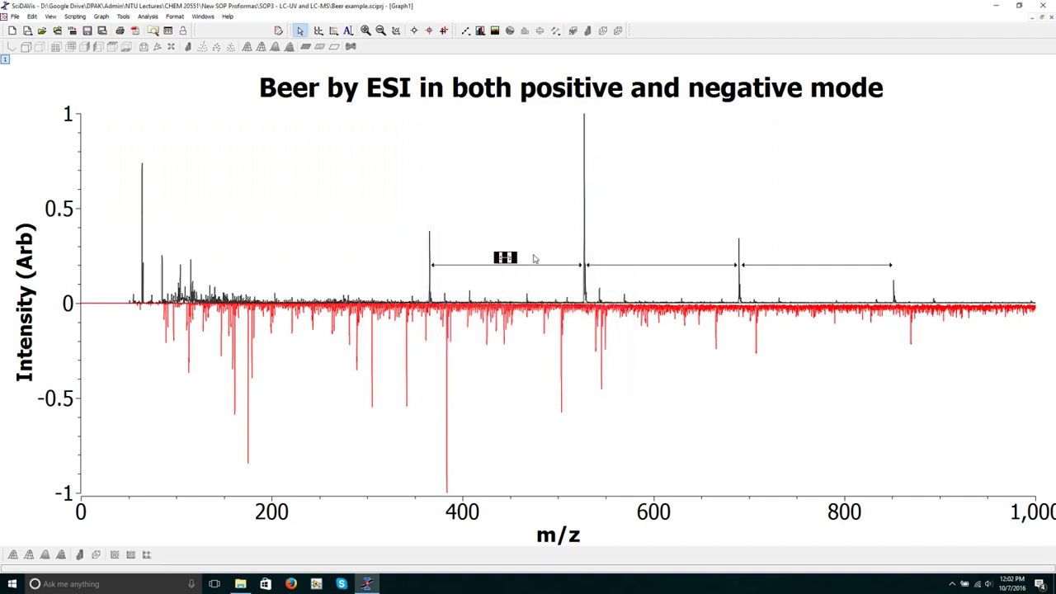
Set the Δm/z label's font size to 14 and move the label up to sit just above its arrow
double_click(506, 258)
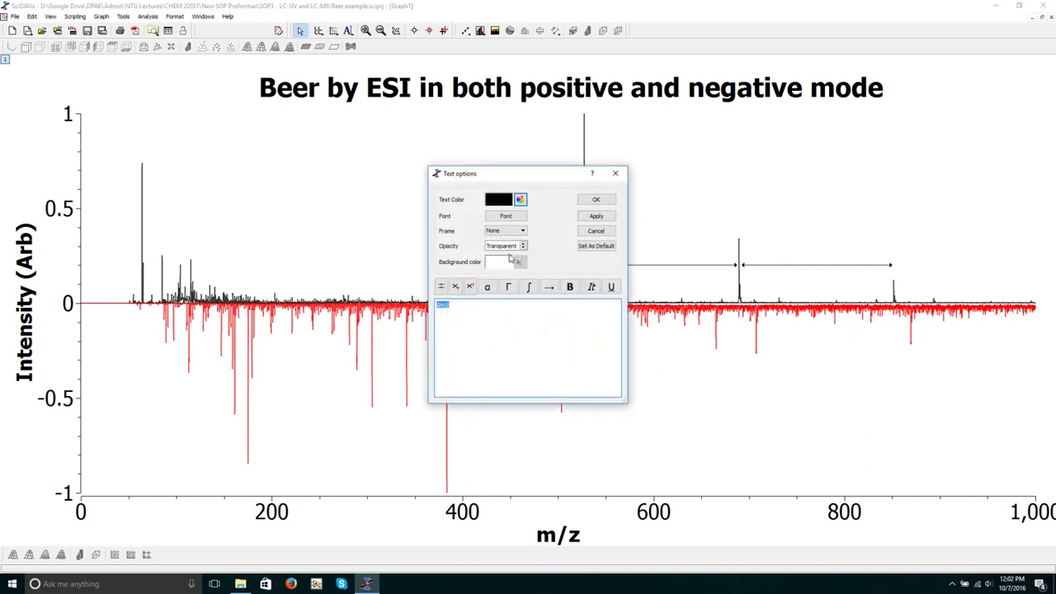
click(506, 215)
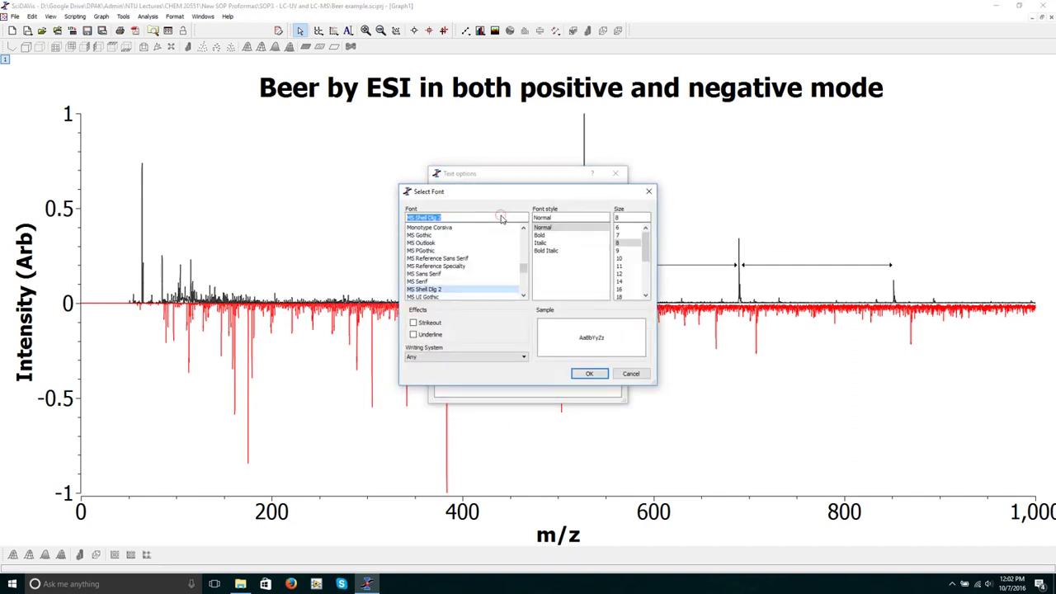
click(620, 283)
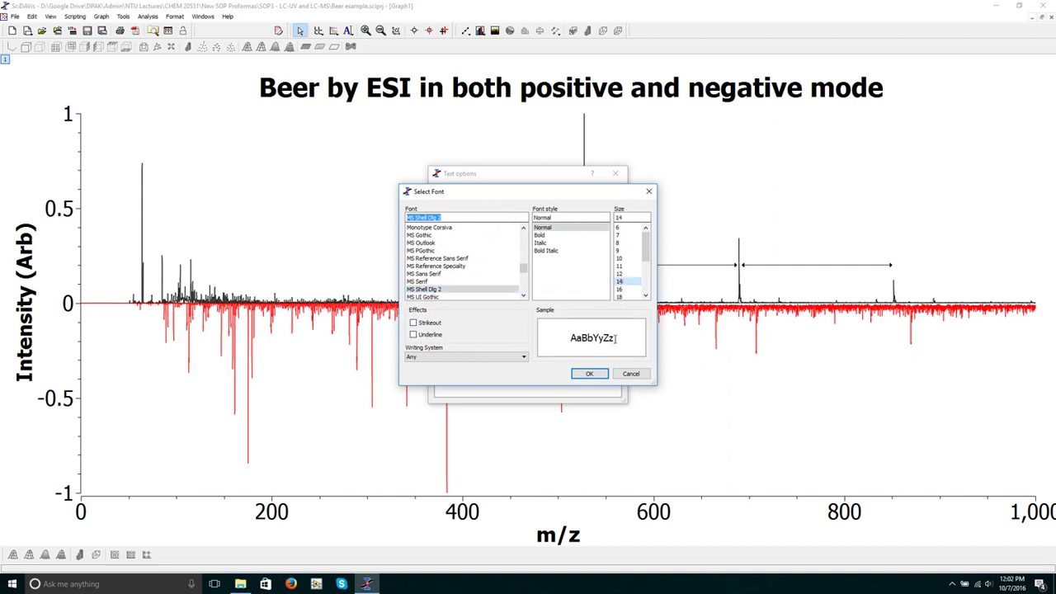
click(591, 374)
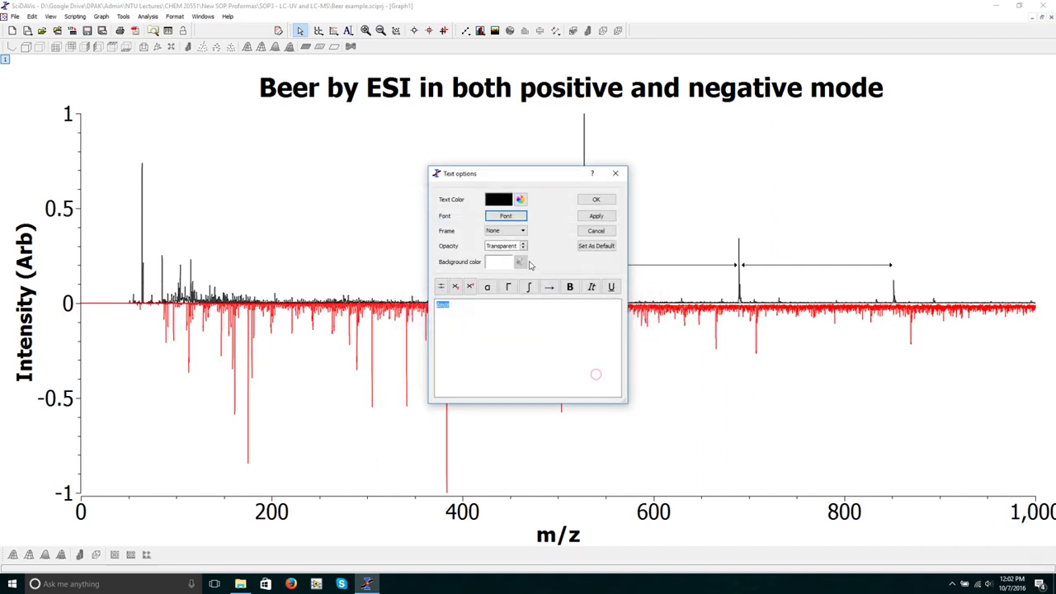
click(596, 199)
click(509, 261)
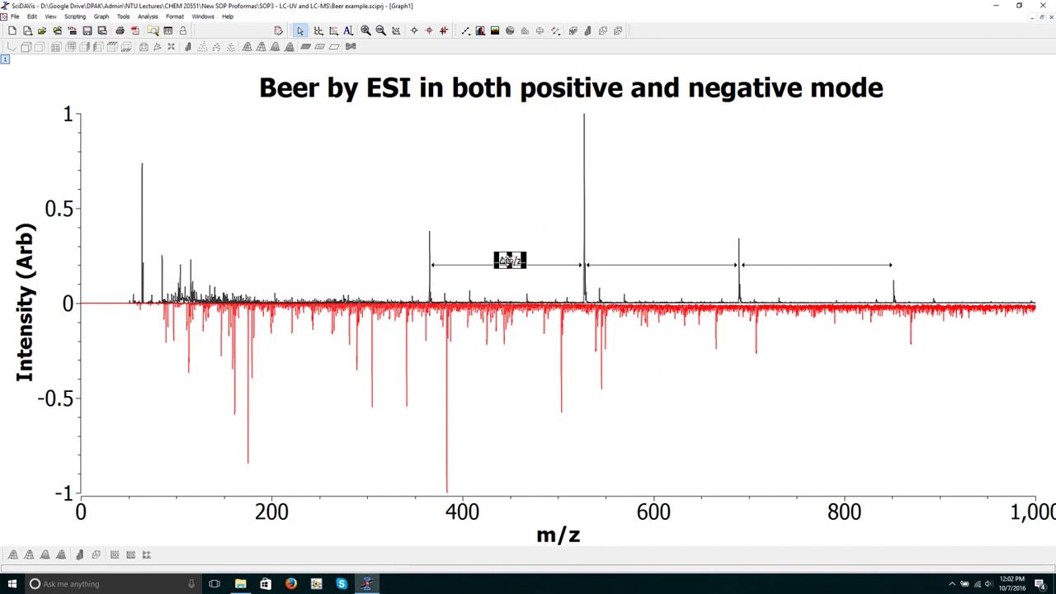
click(534, 259)
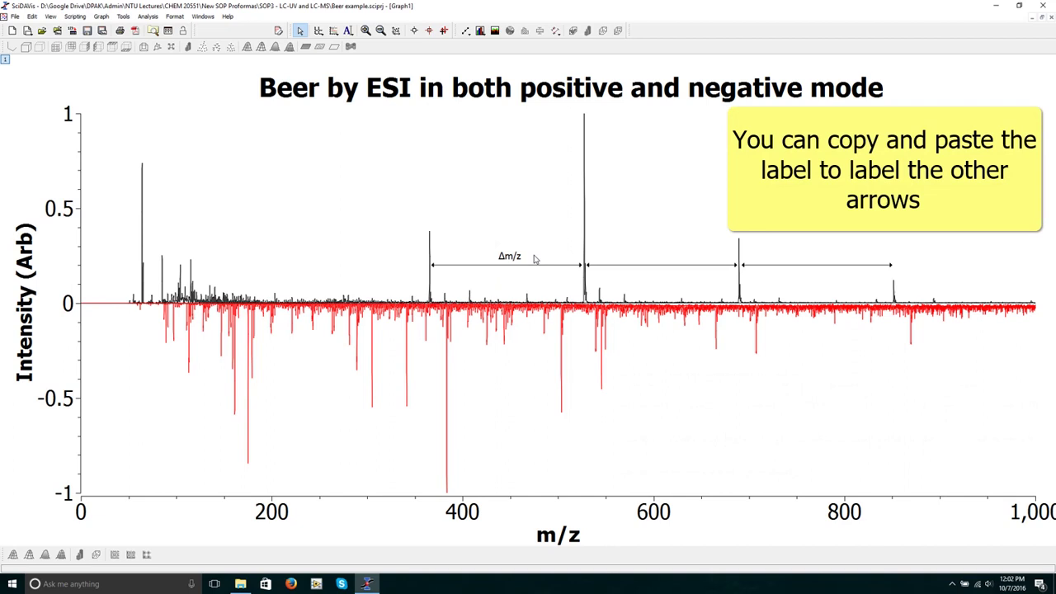
Copy the Δm/z label and place one copy above the m/z 527–690 arrow and another above the m/z 690–851 arrow
click(518, 258)
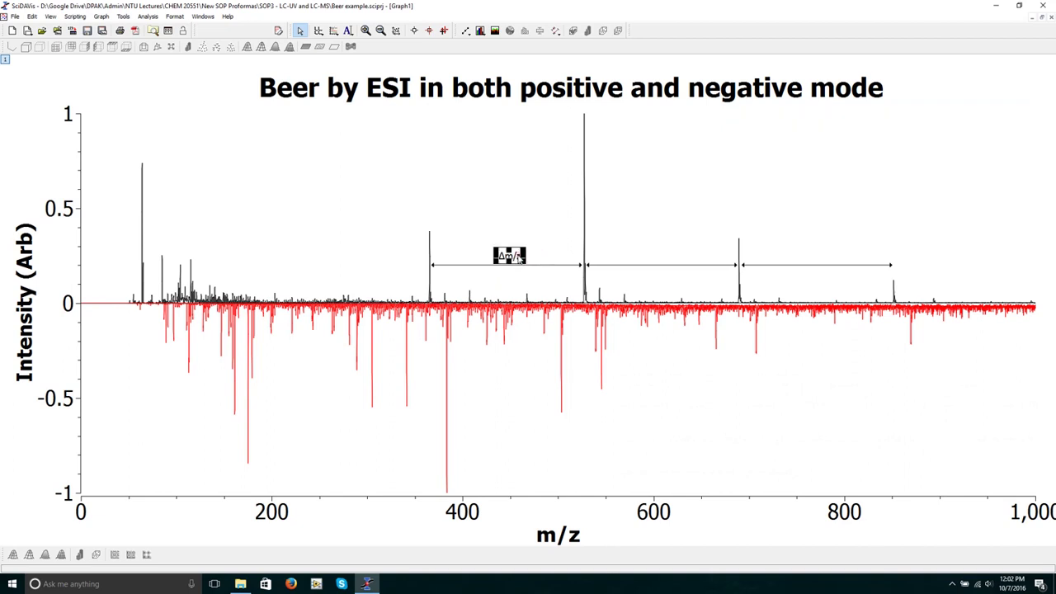
key(ctrl+c)
key(ctrl+v)
click(561, 257)
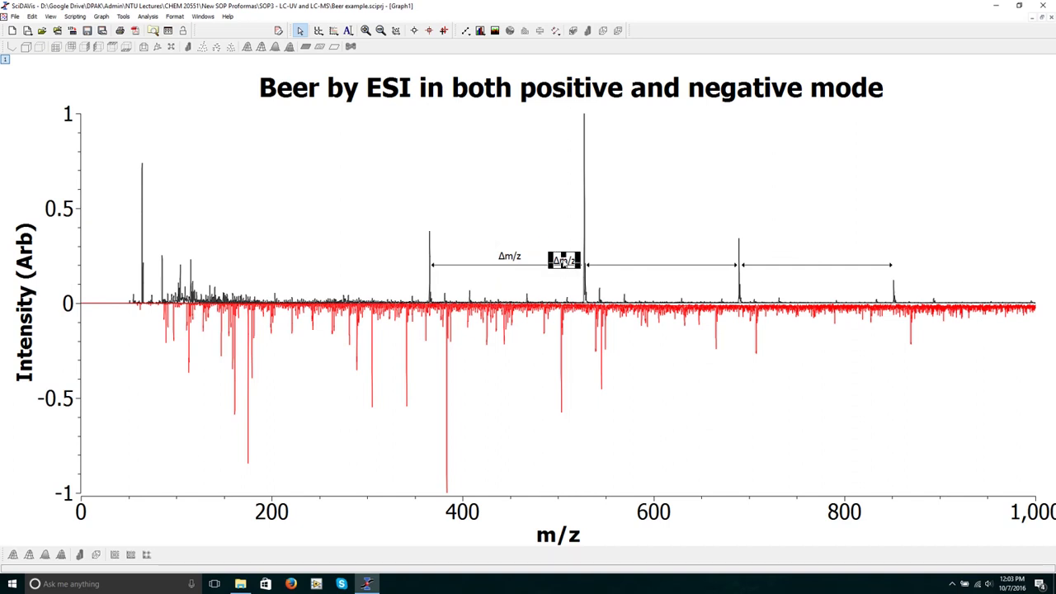
drag(563, 259, 659, 255)
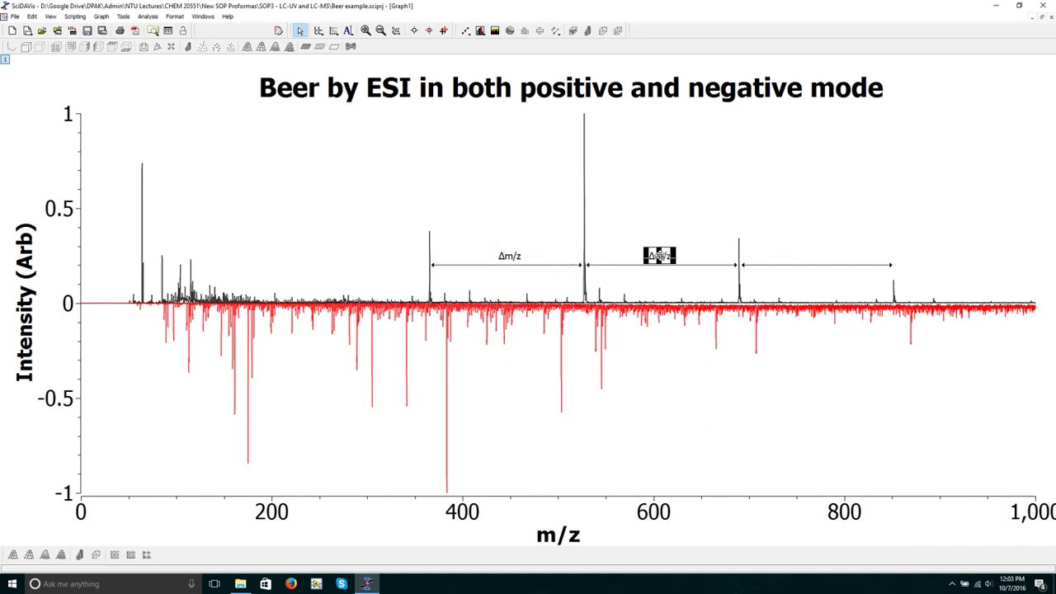
click(693, 252)
key(ctrl+v)
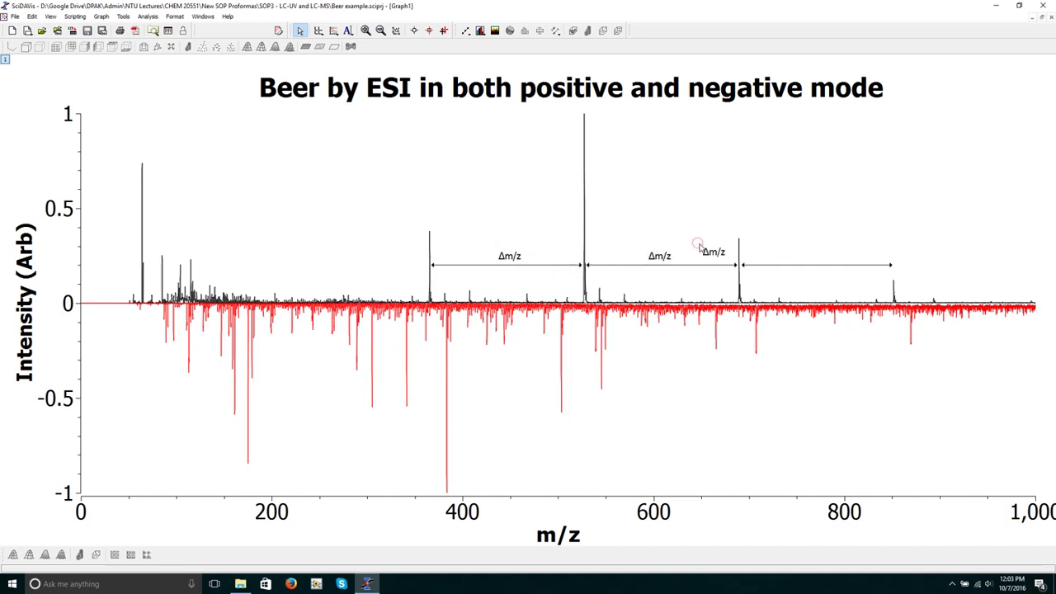
click(708, 250)
drag(711, 251, 813, 255)
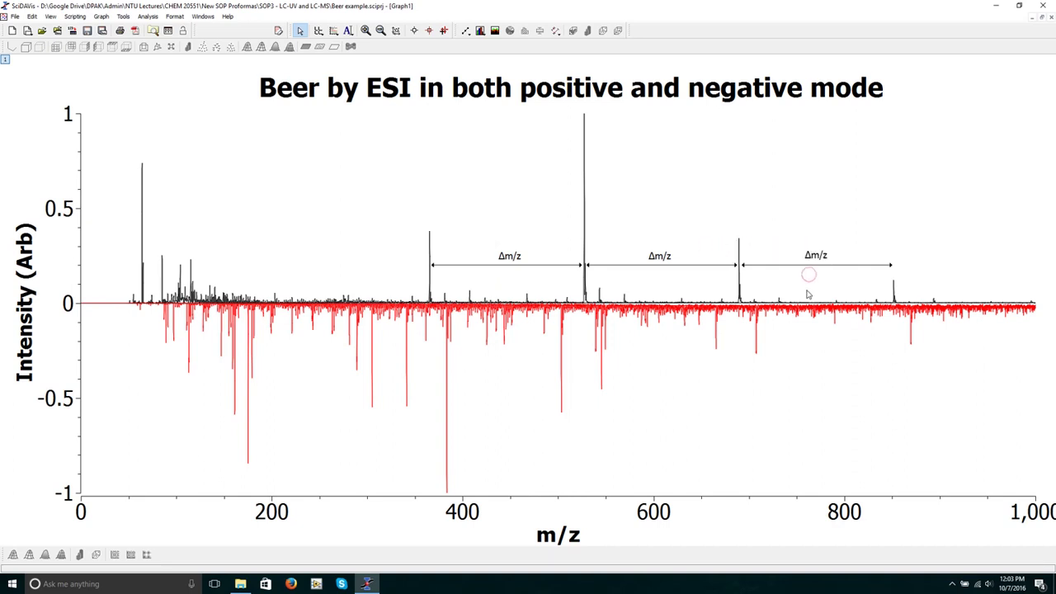